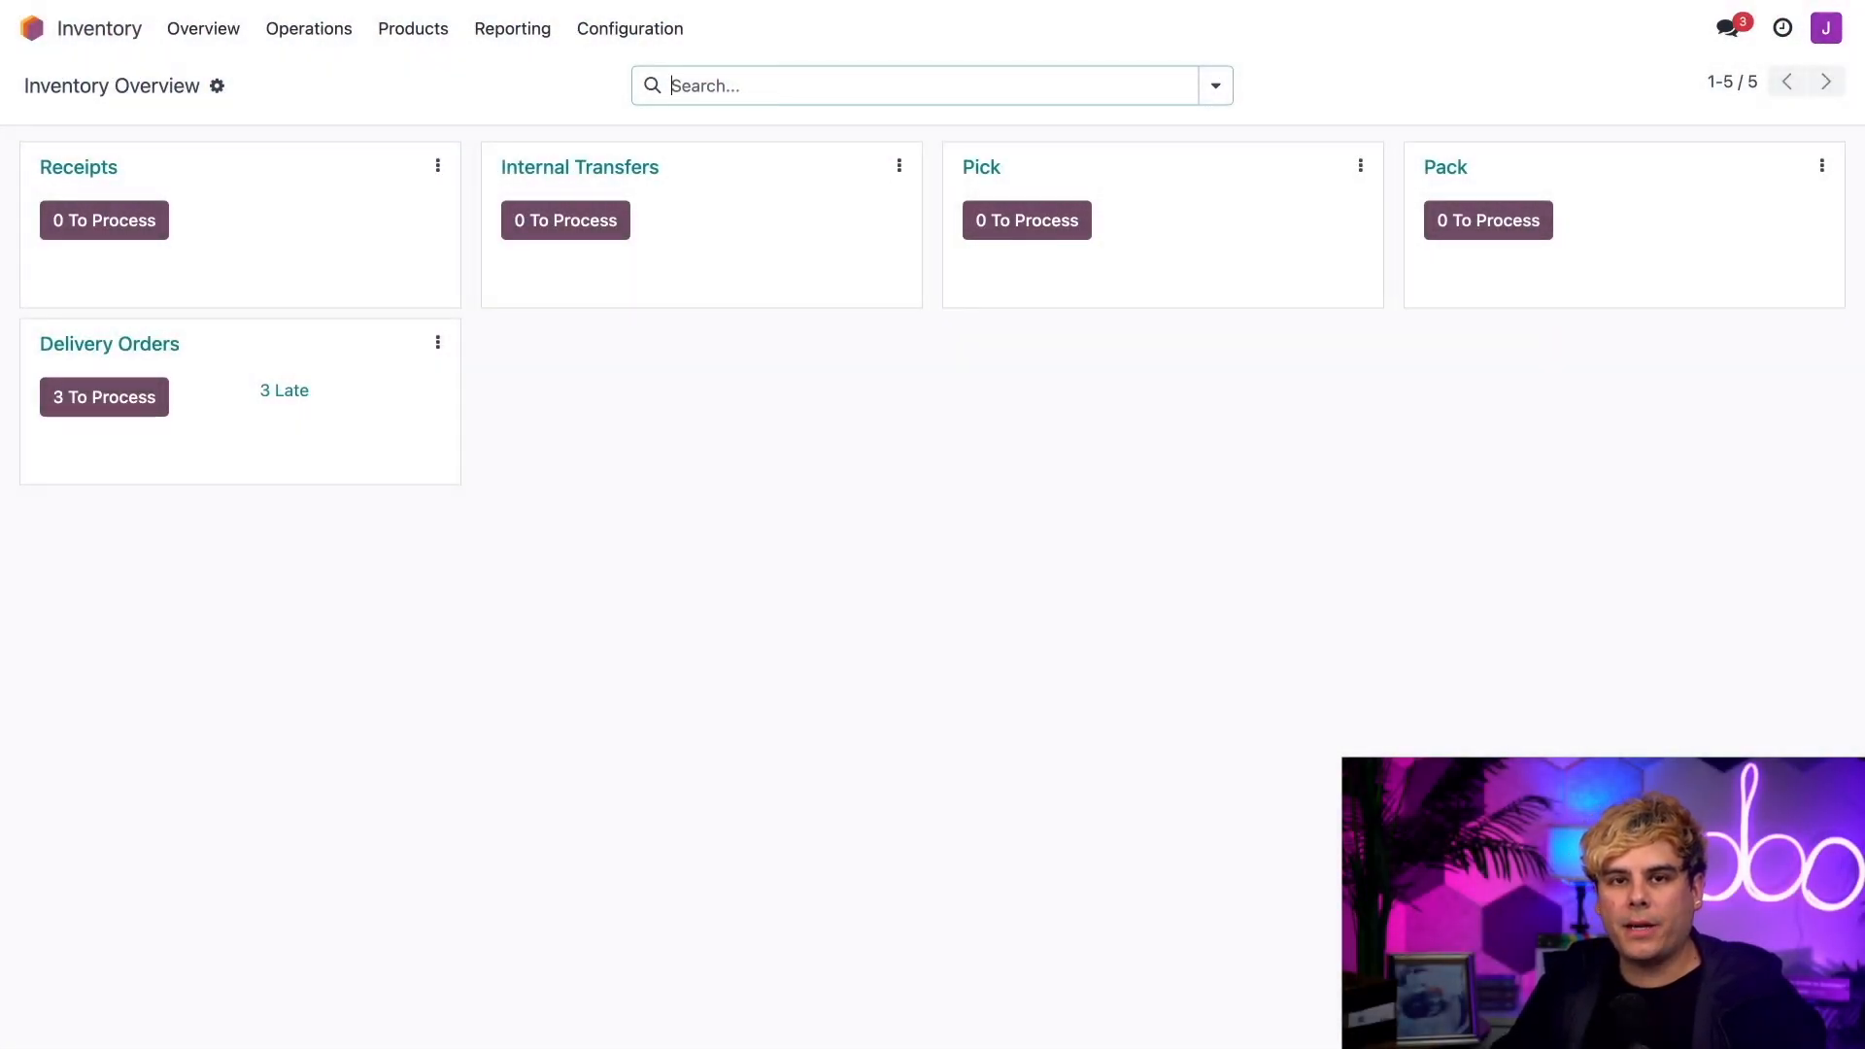
Step: Open the Inventory settings and review the Packages and Barcode Scanner options, including the configured product barcodes
left_click(670, 33)
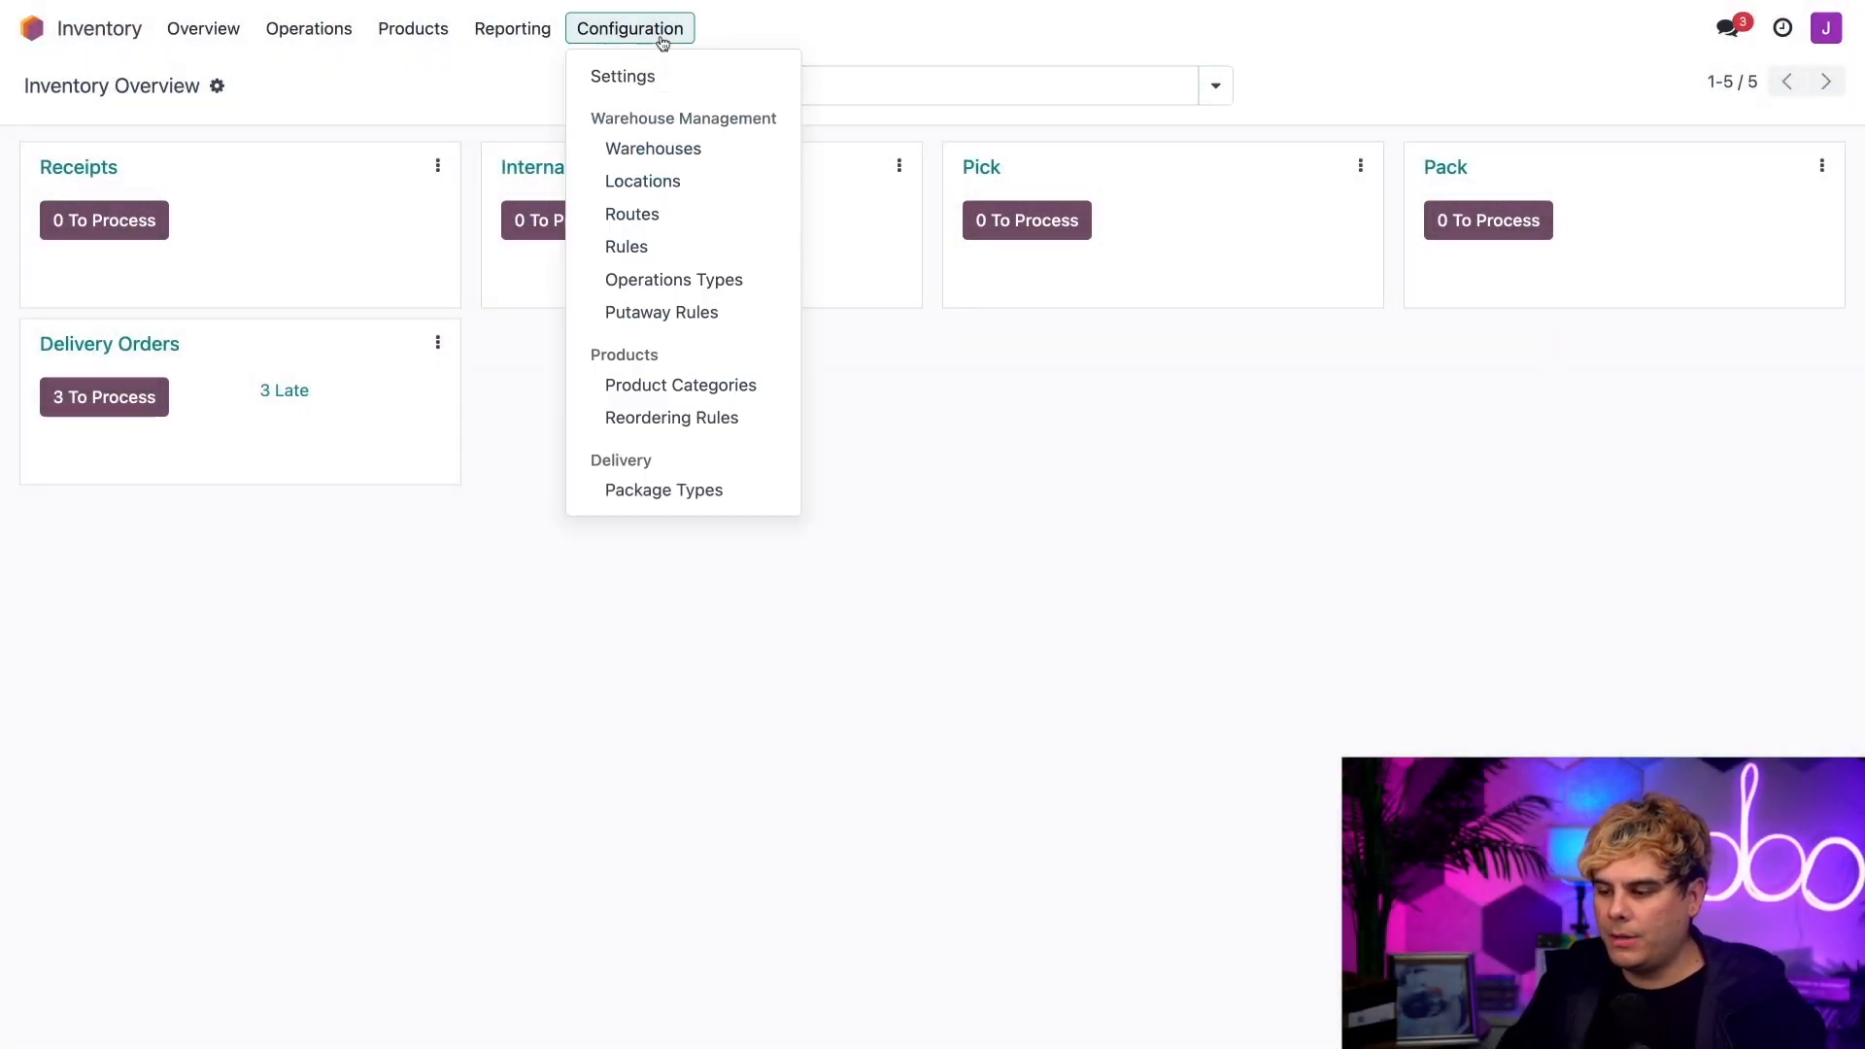
left_click(657, 79)
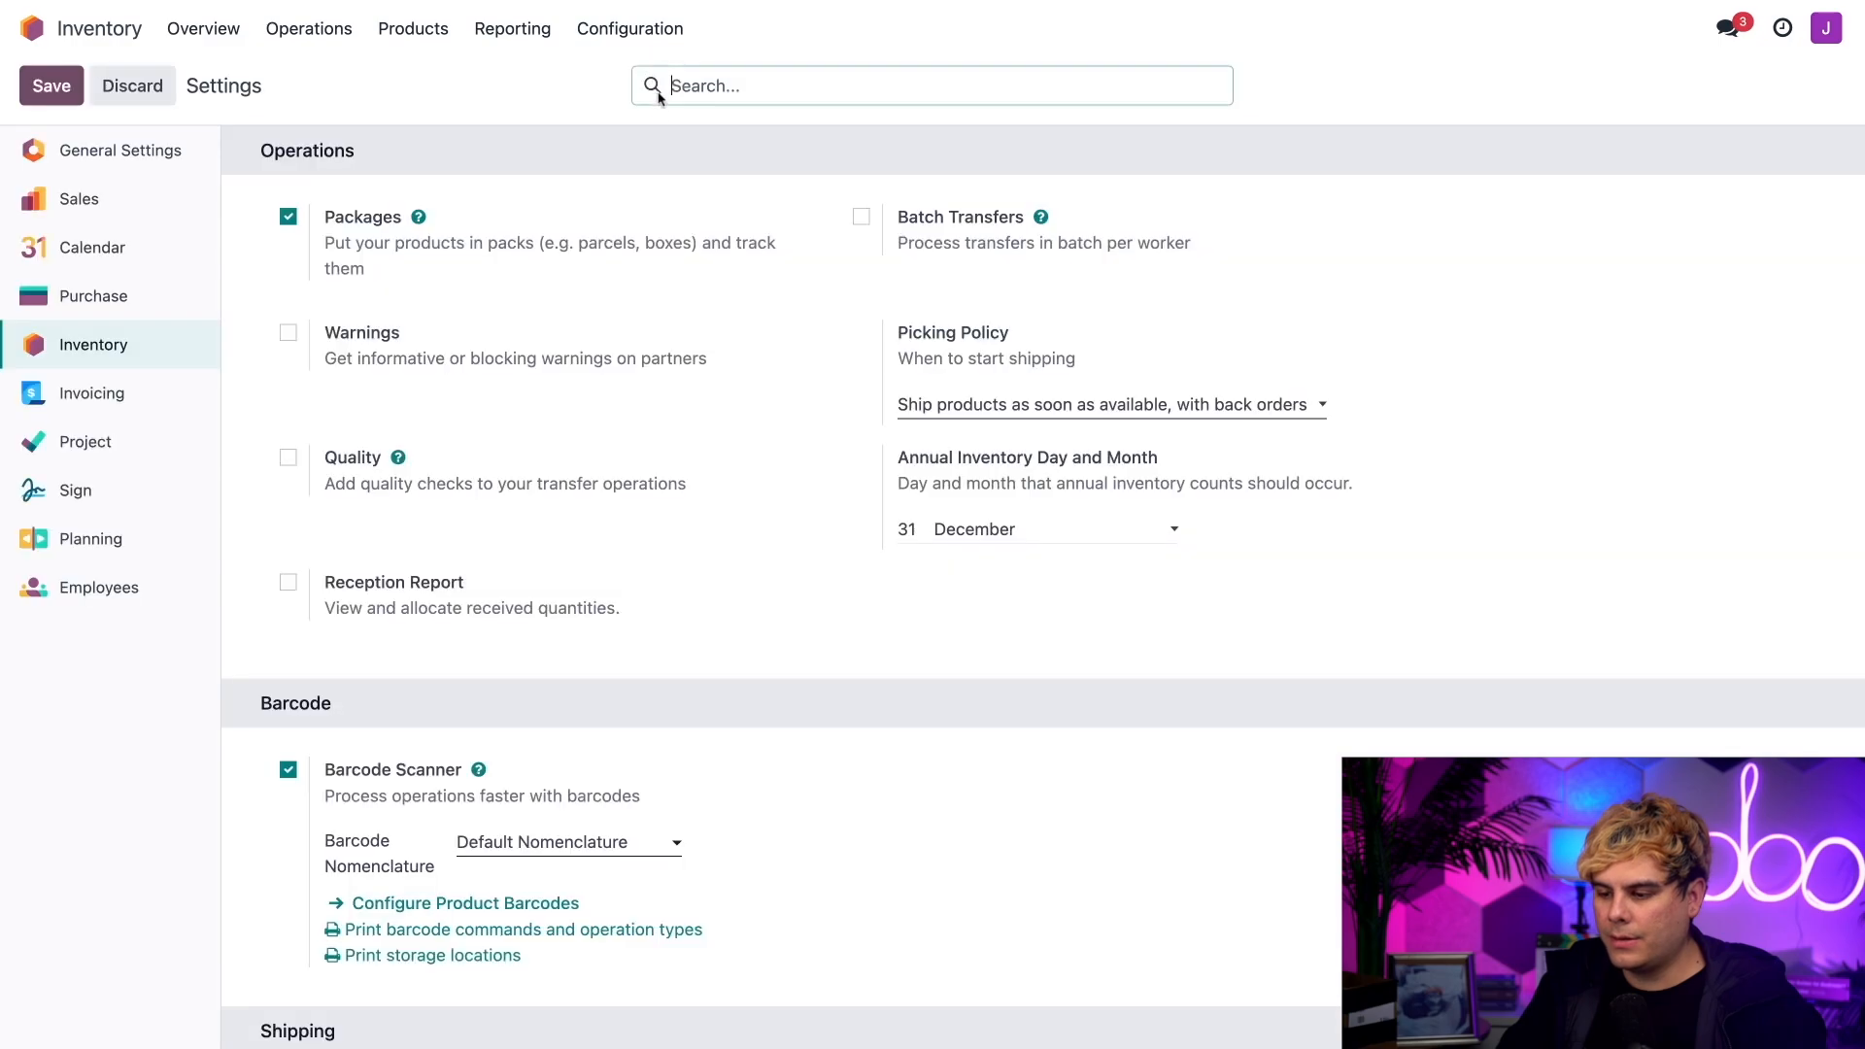
mouse_move(470, 228)
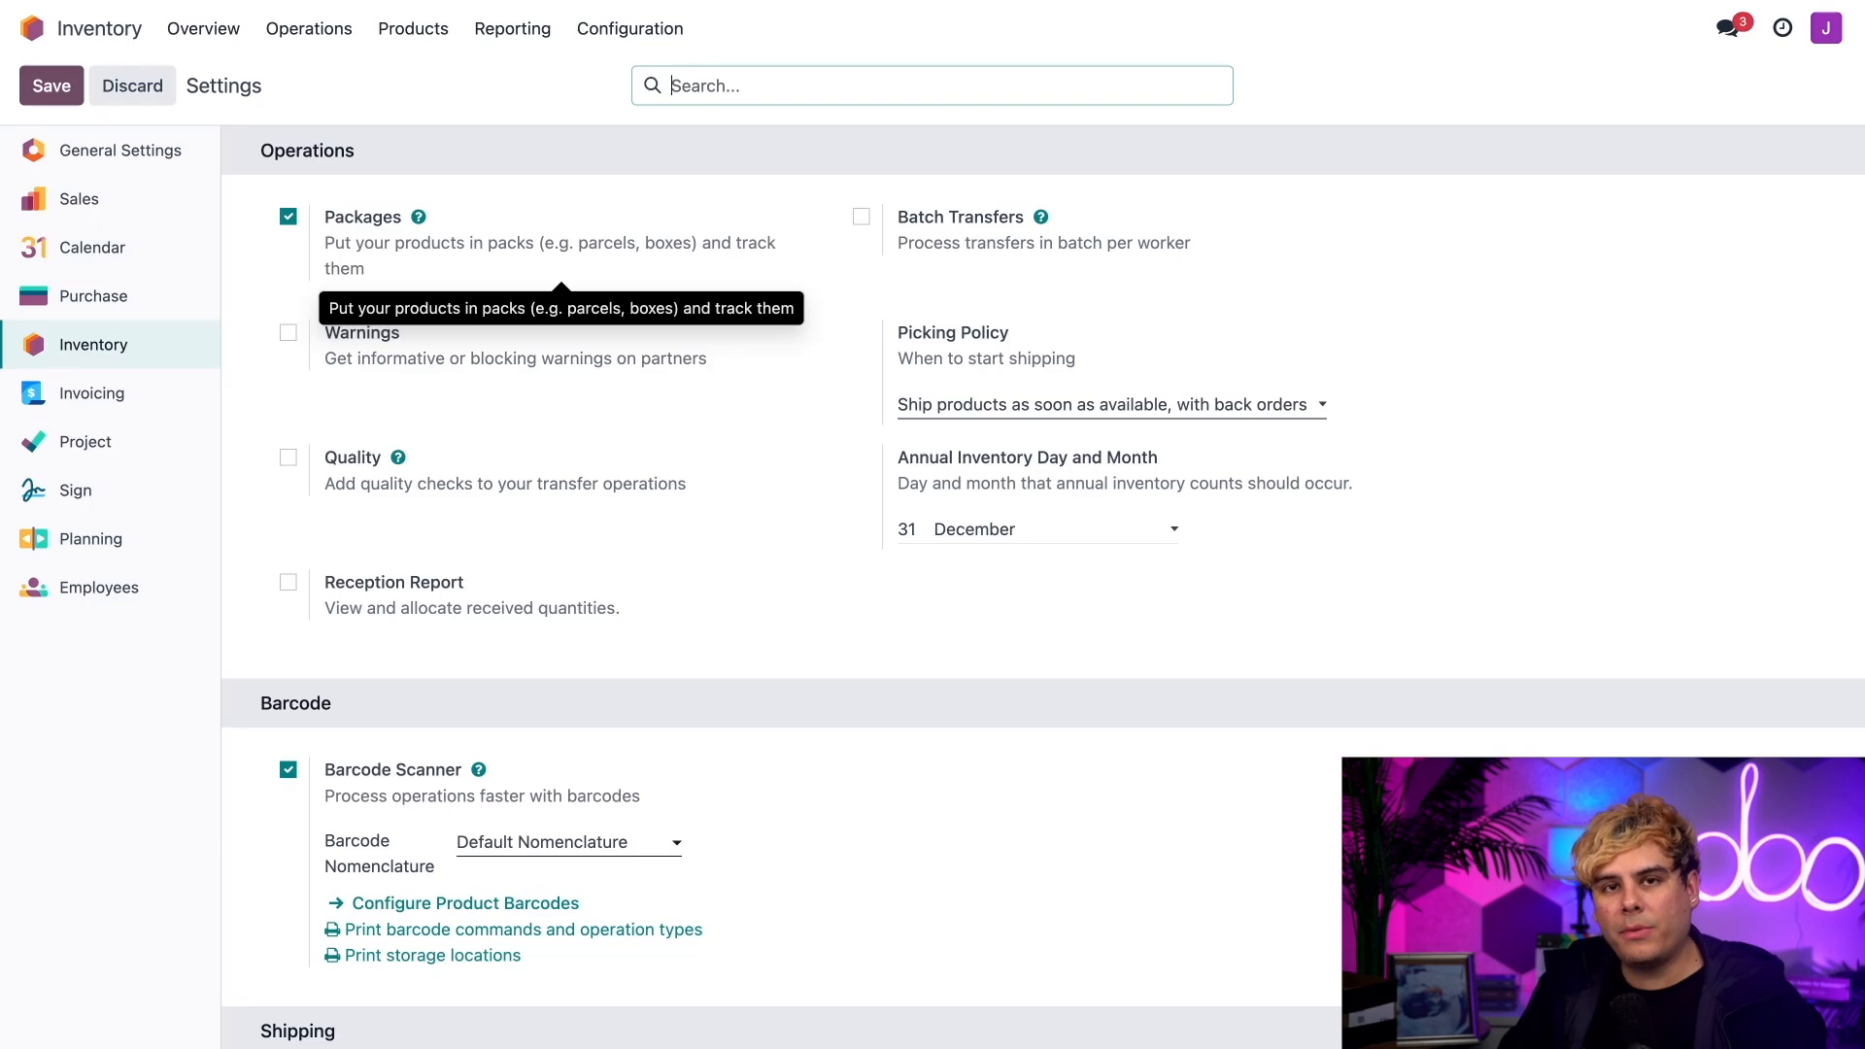
scroll(570, 396, "down", 5)
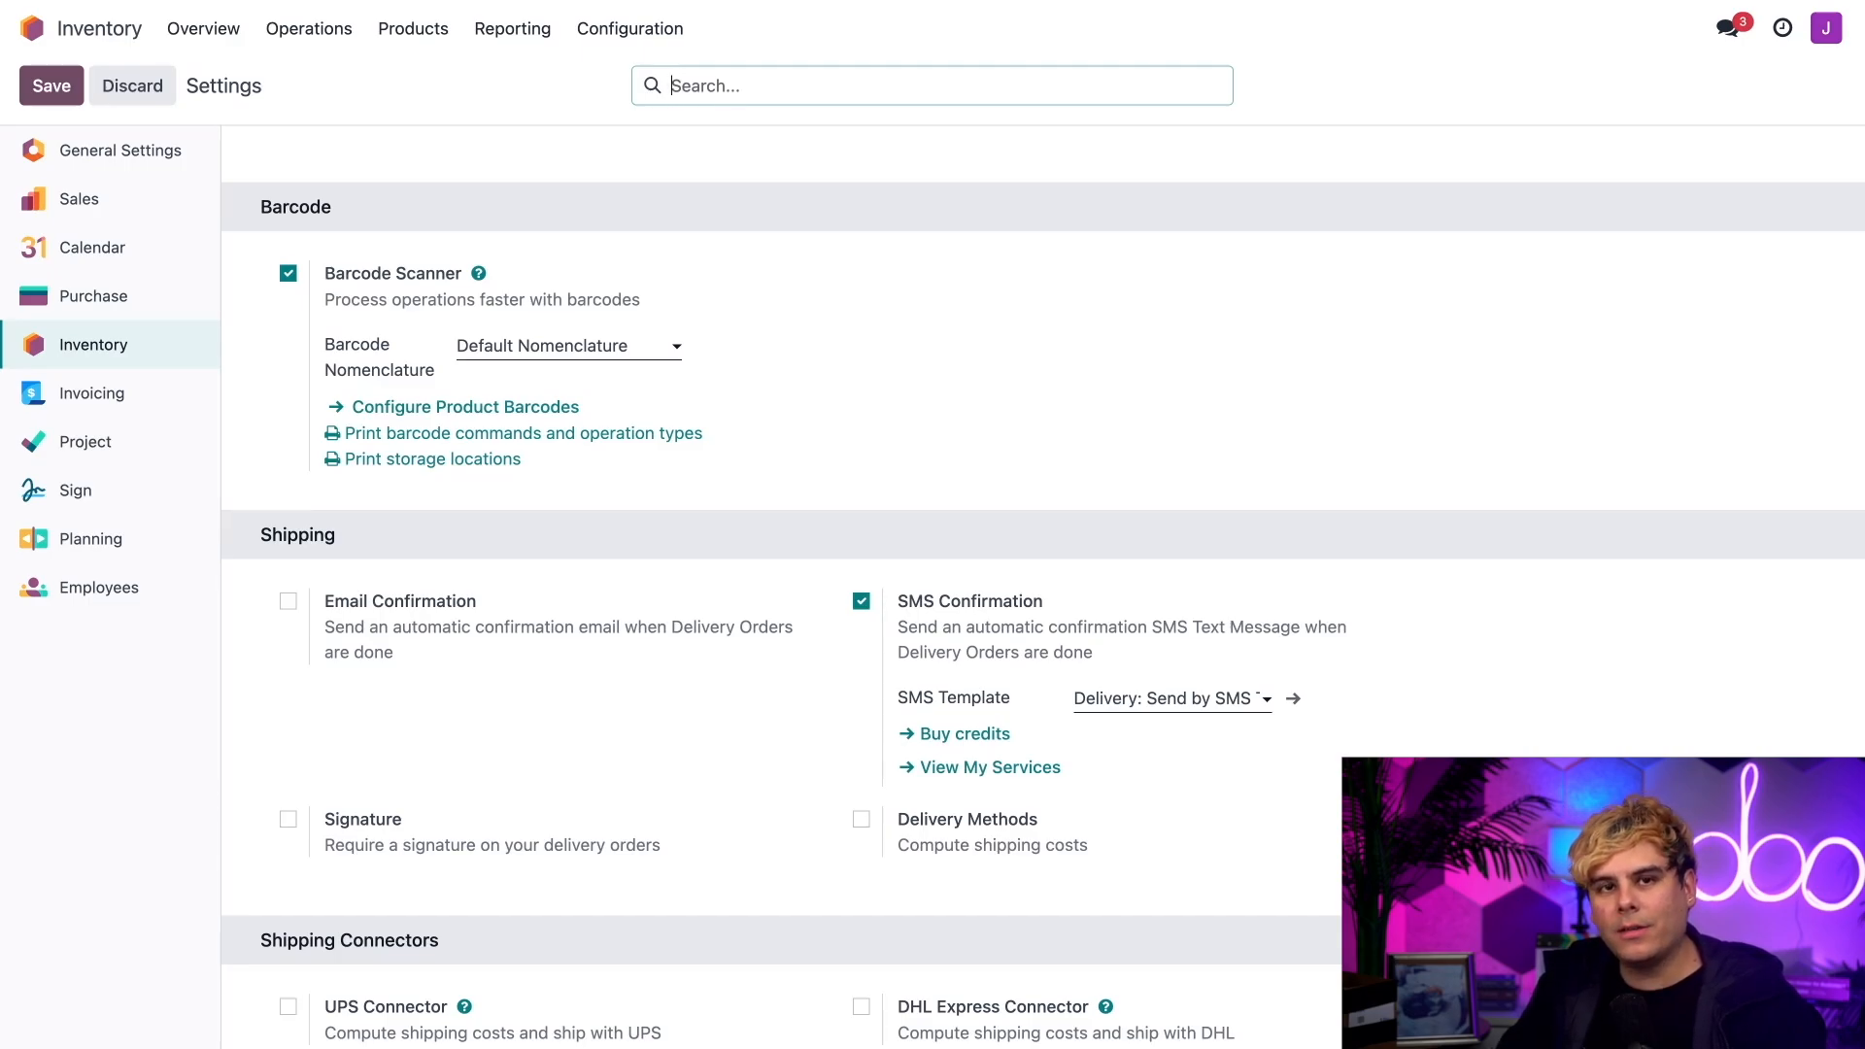
left_click(406, 408)
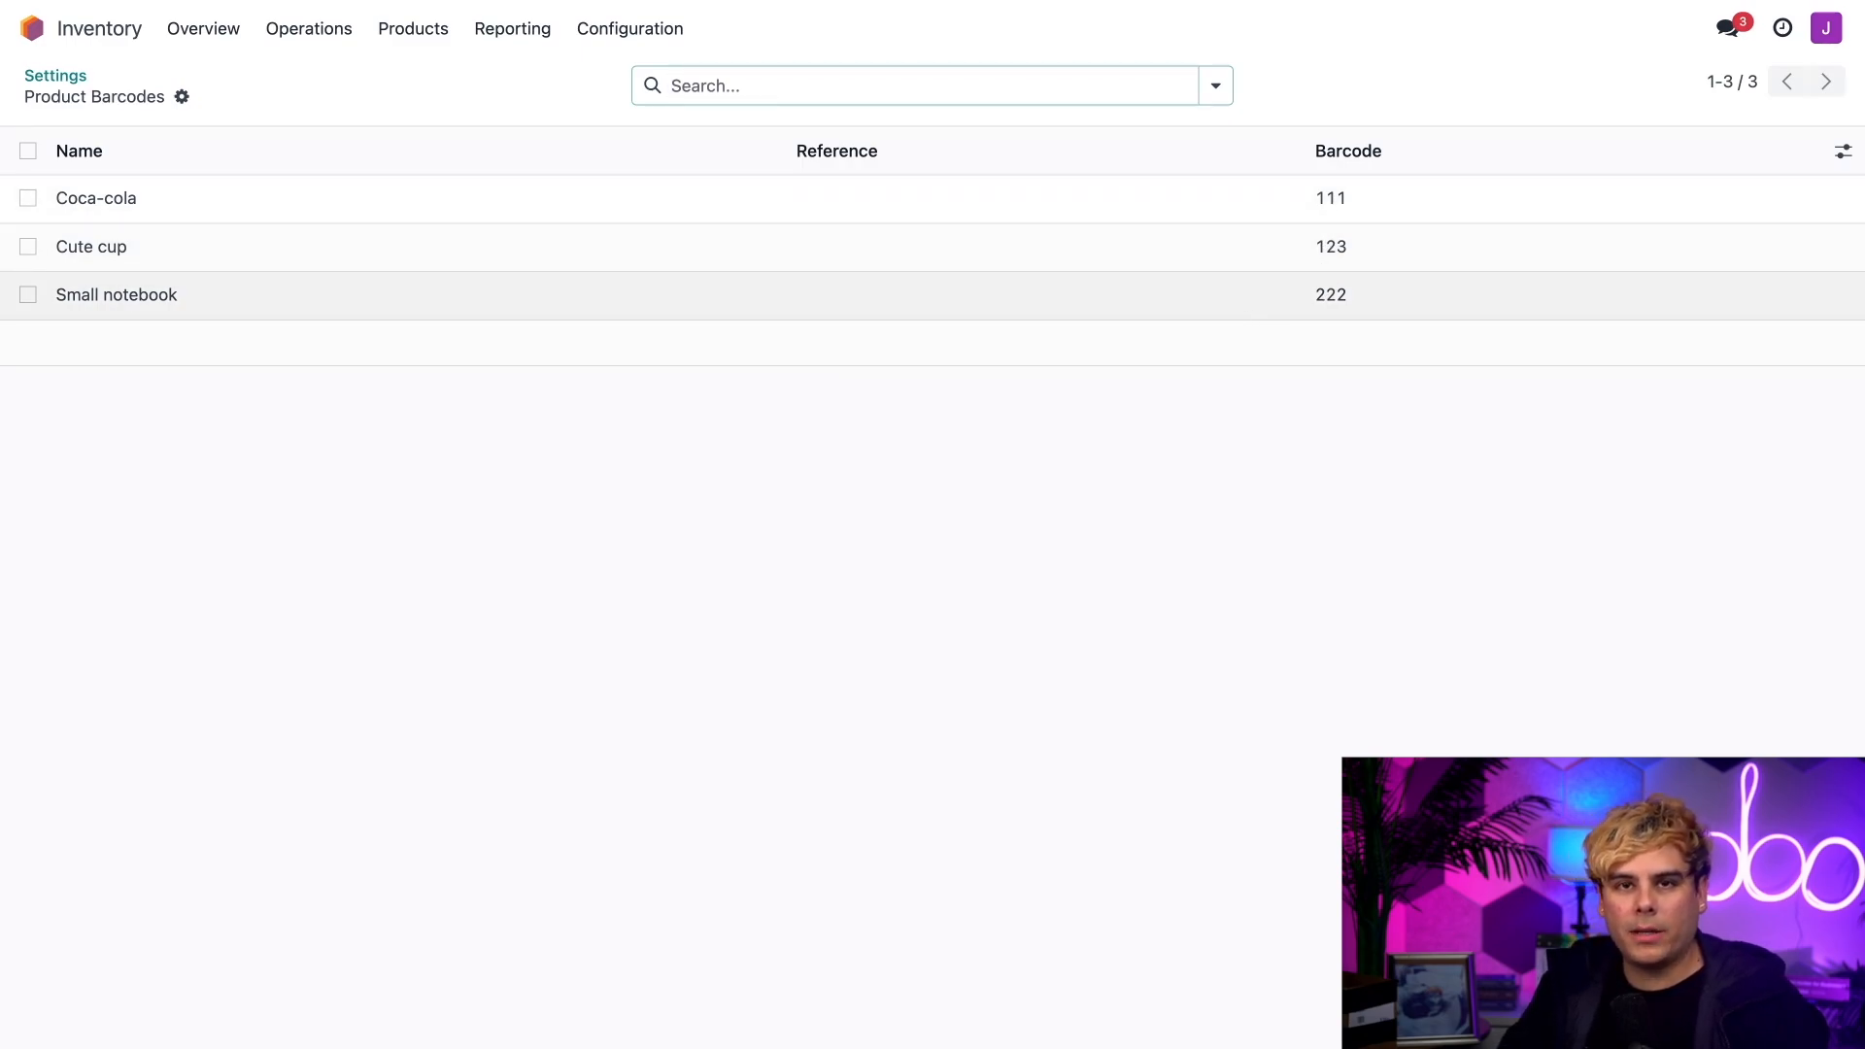
left_click(55, 76)
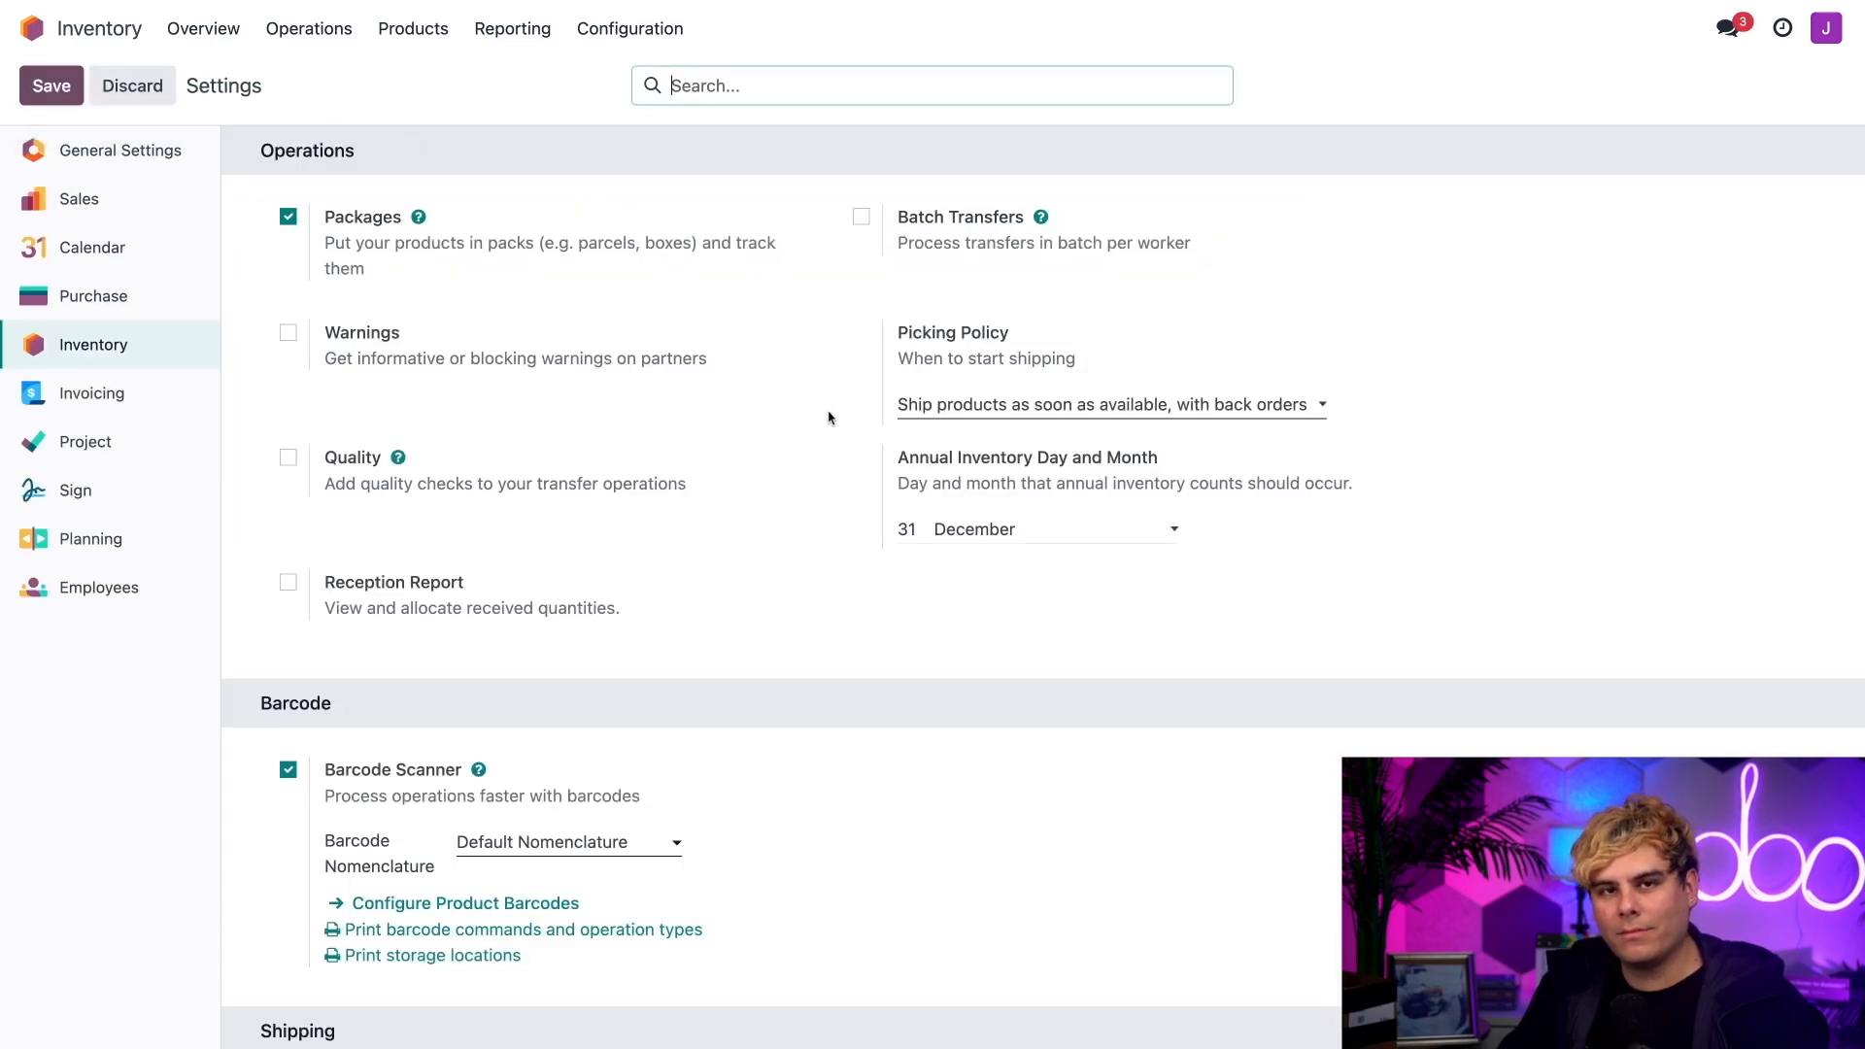
Step: Check the Storage Locations and Multi-Step Routes options in the Warehouse settings and save the settings
scroll(831, 417, "down", 15)
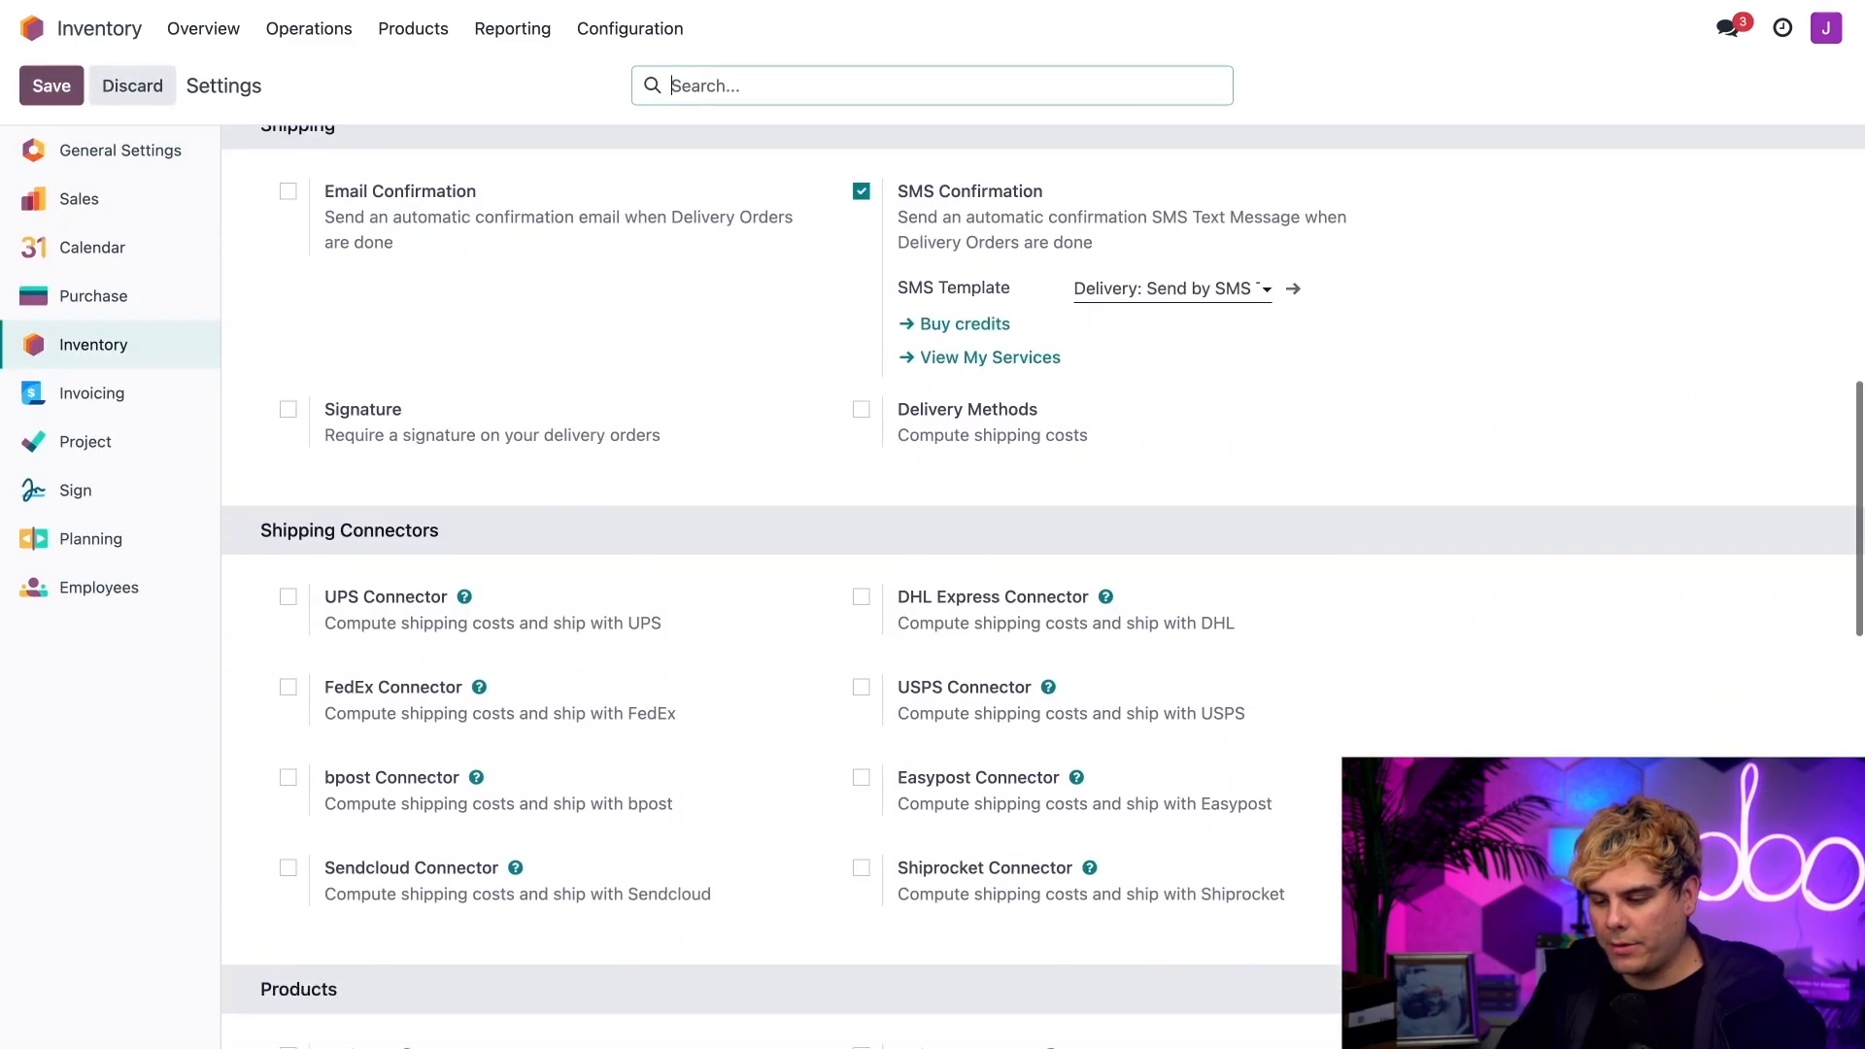
scroll(1043, 577, "down", 9)
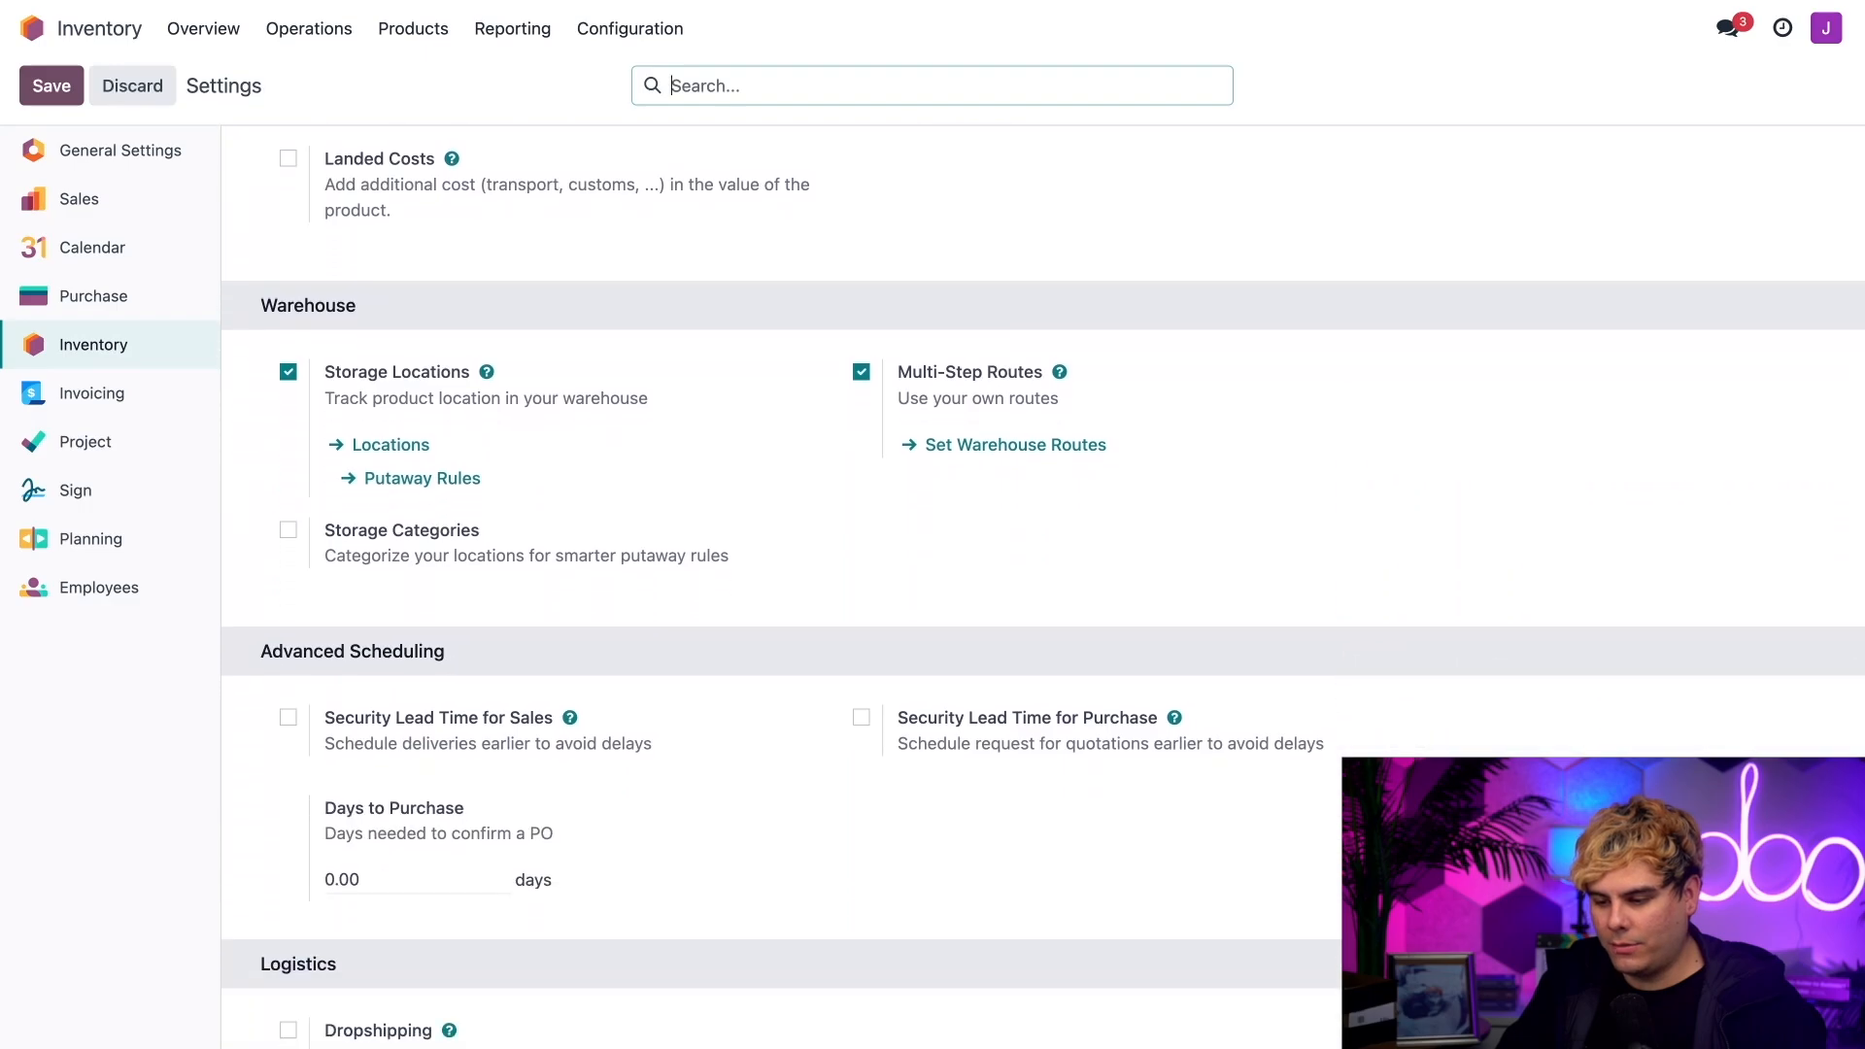
mouse_move(706, 371)
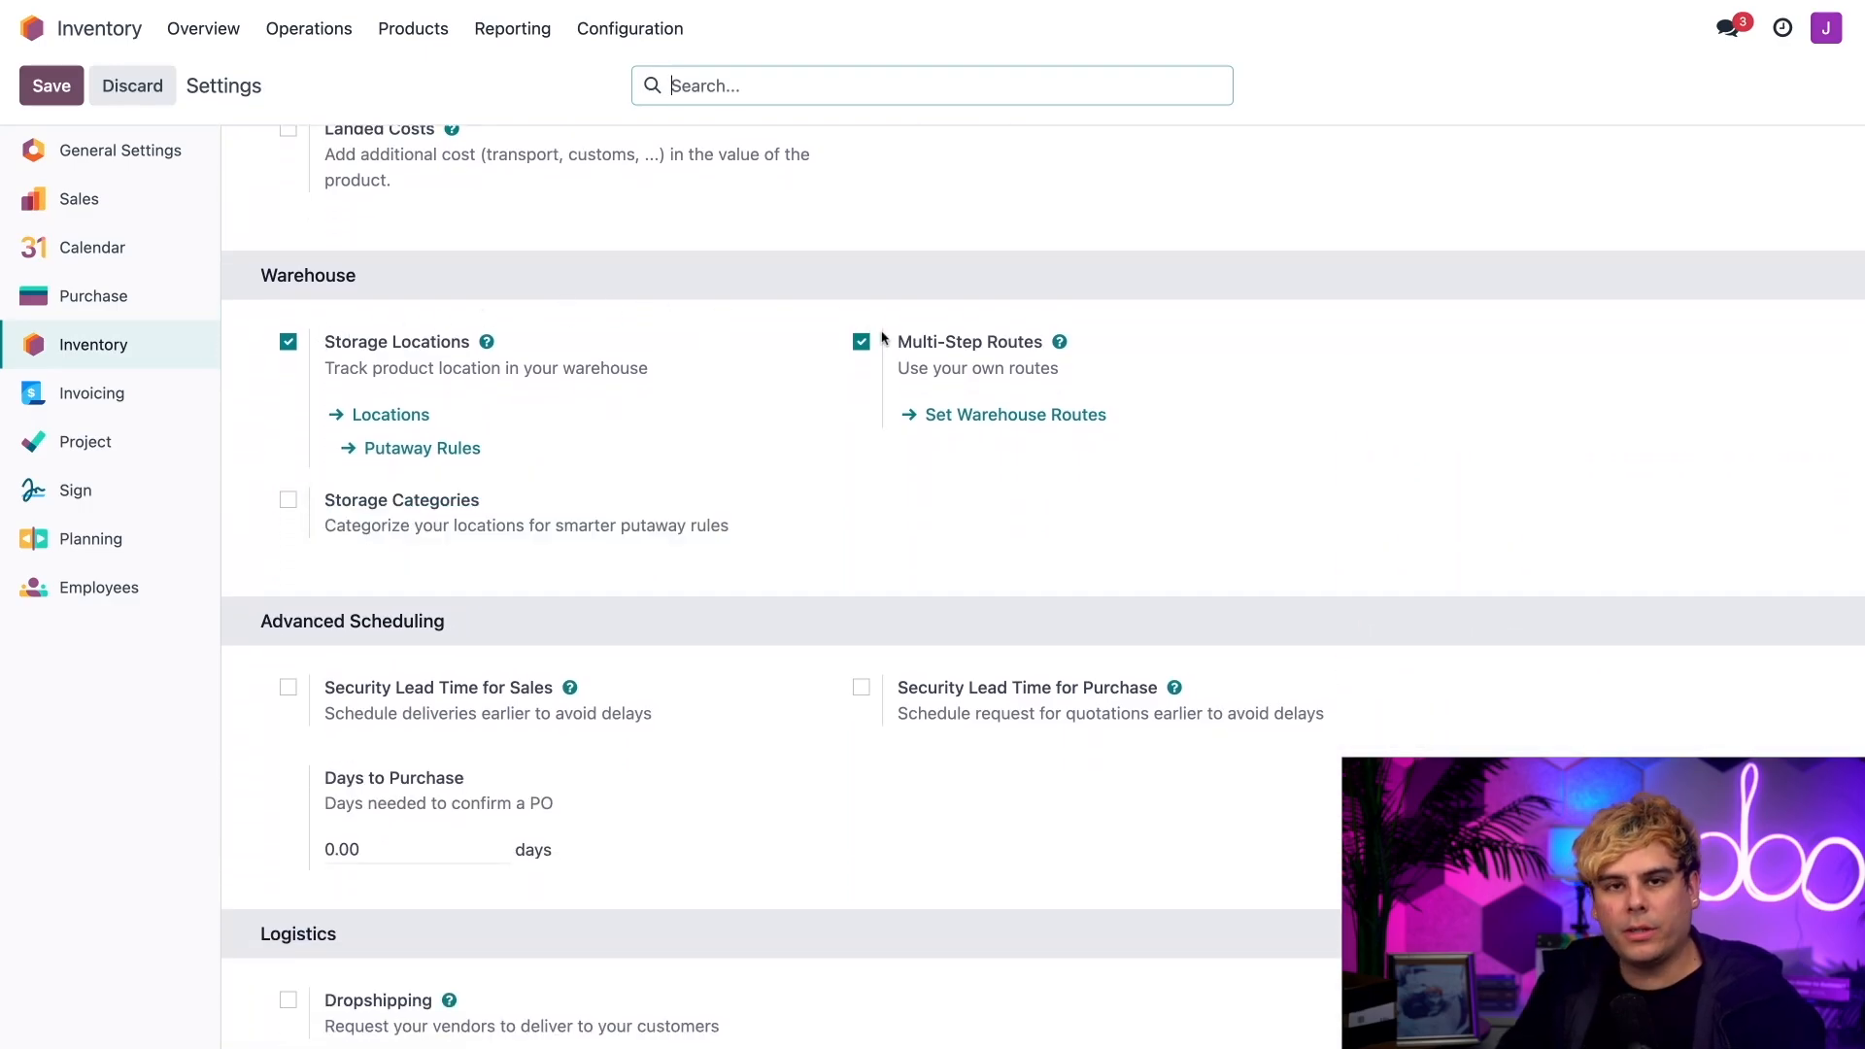
mouse_move(882, 337)
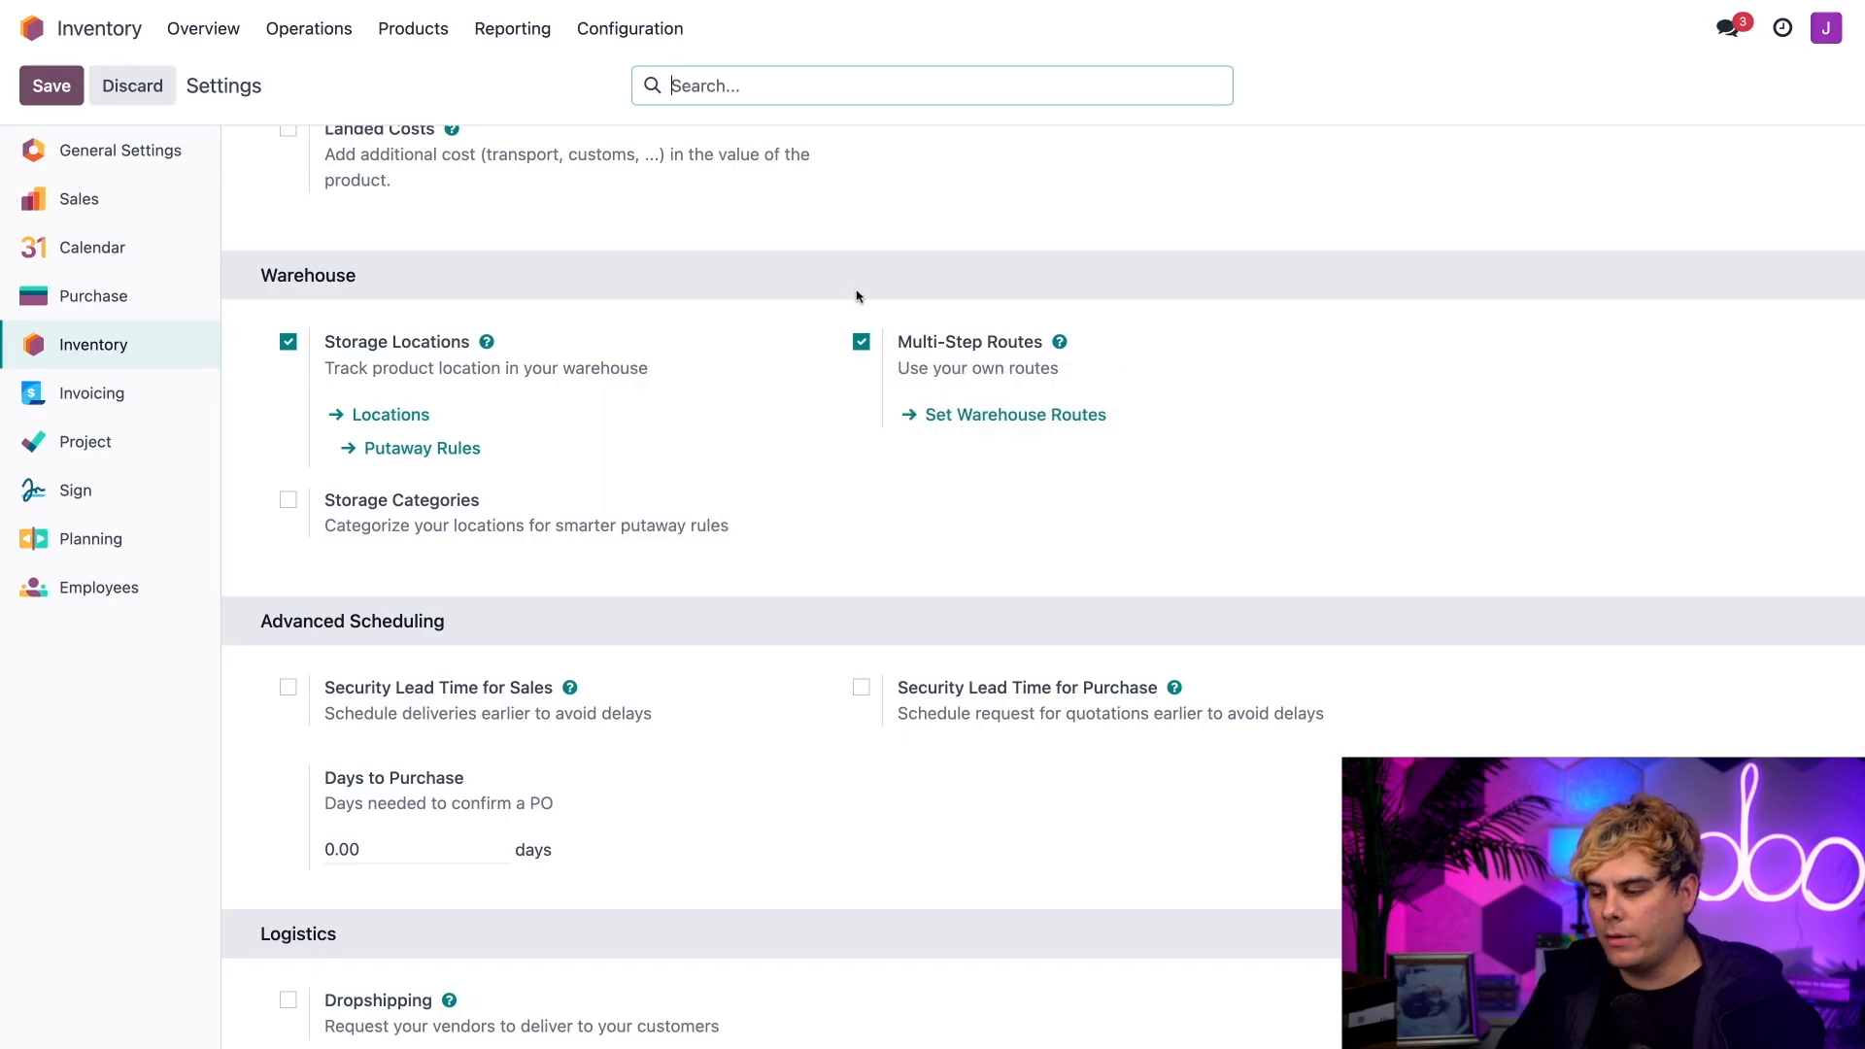
left_click(33, 95)
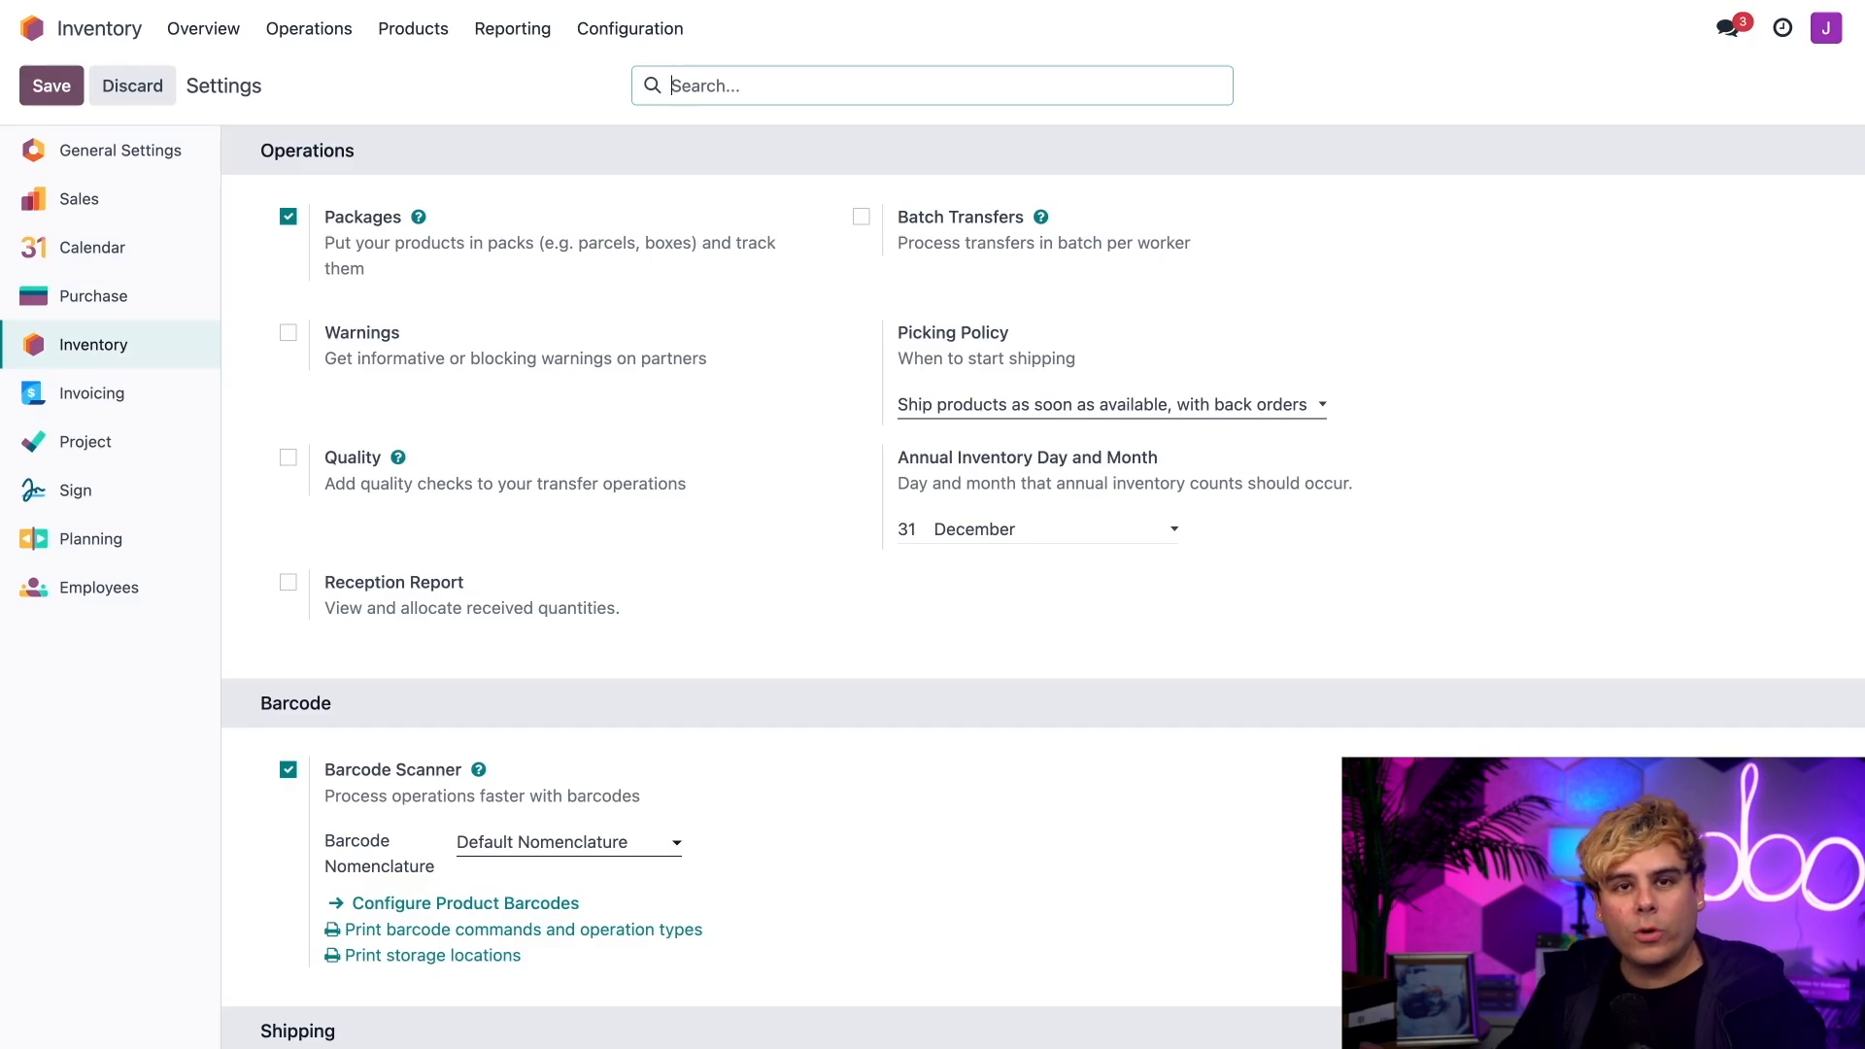
Step: Open the Stealthy Wood warehouse and review its incoming and outgoing shipment configuration
left_click(636, 29)
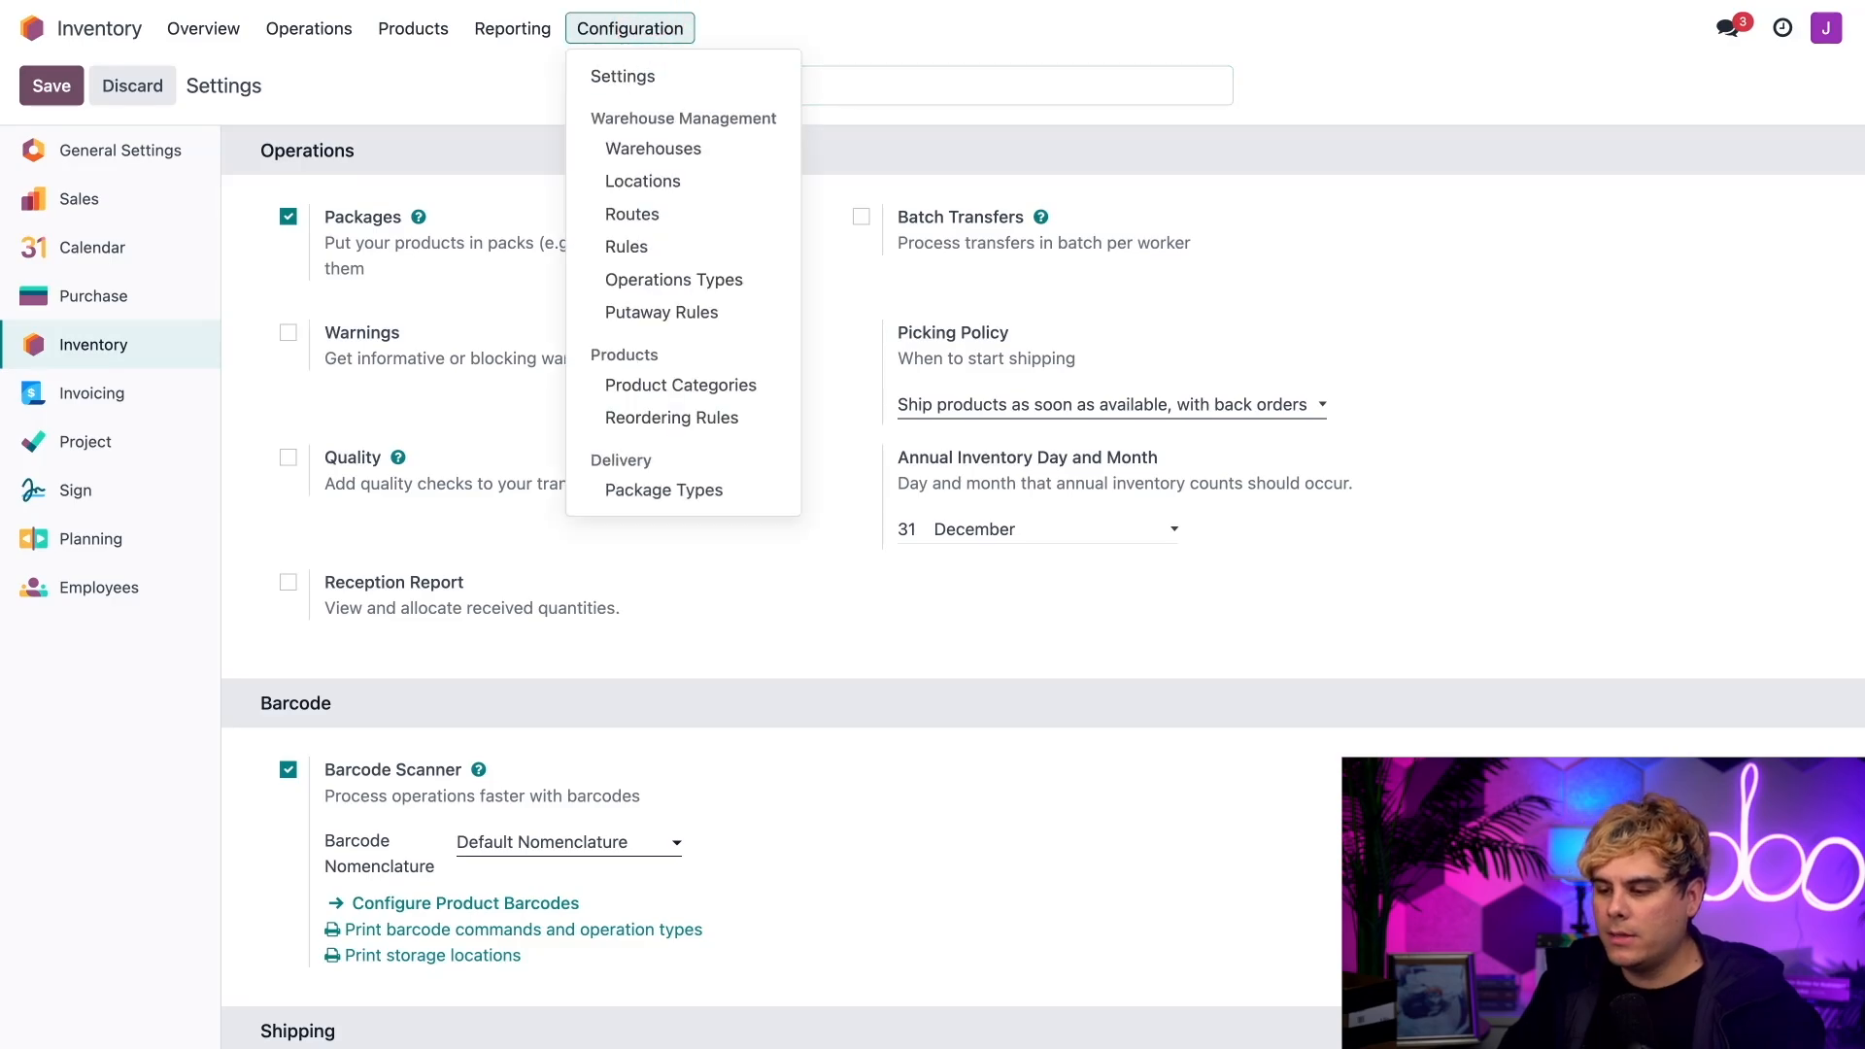
left_click(654, 145)
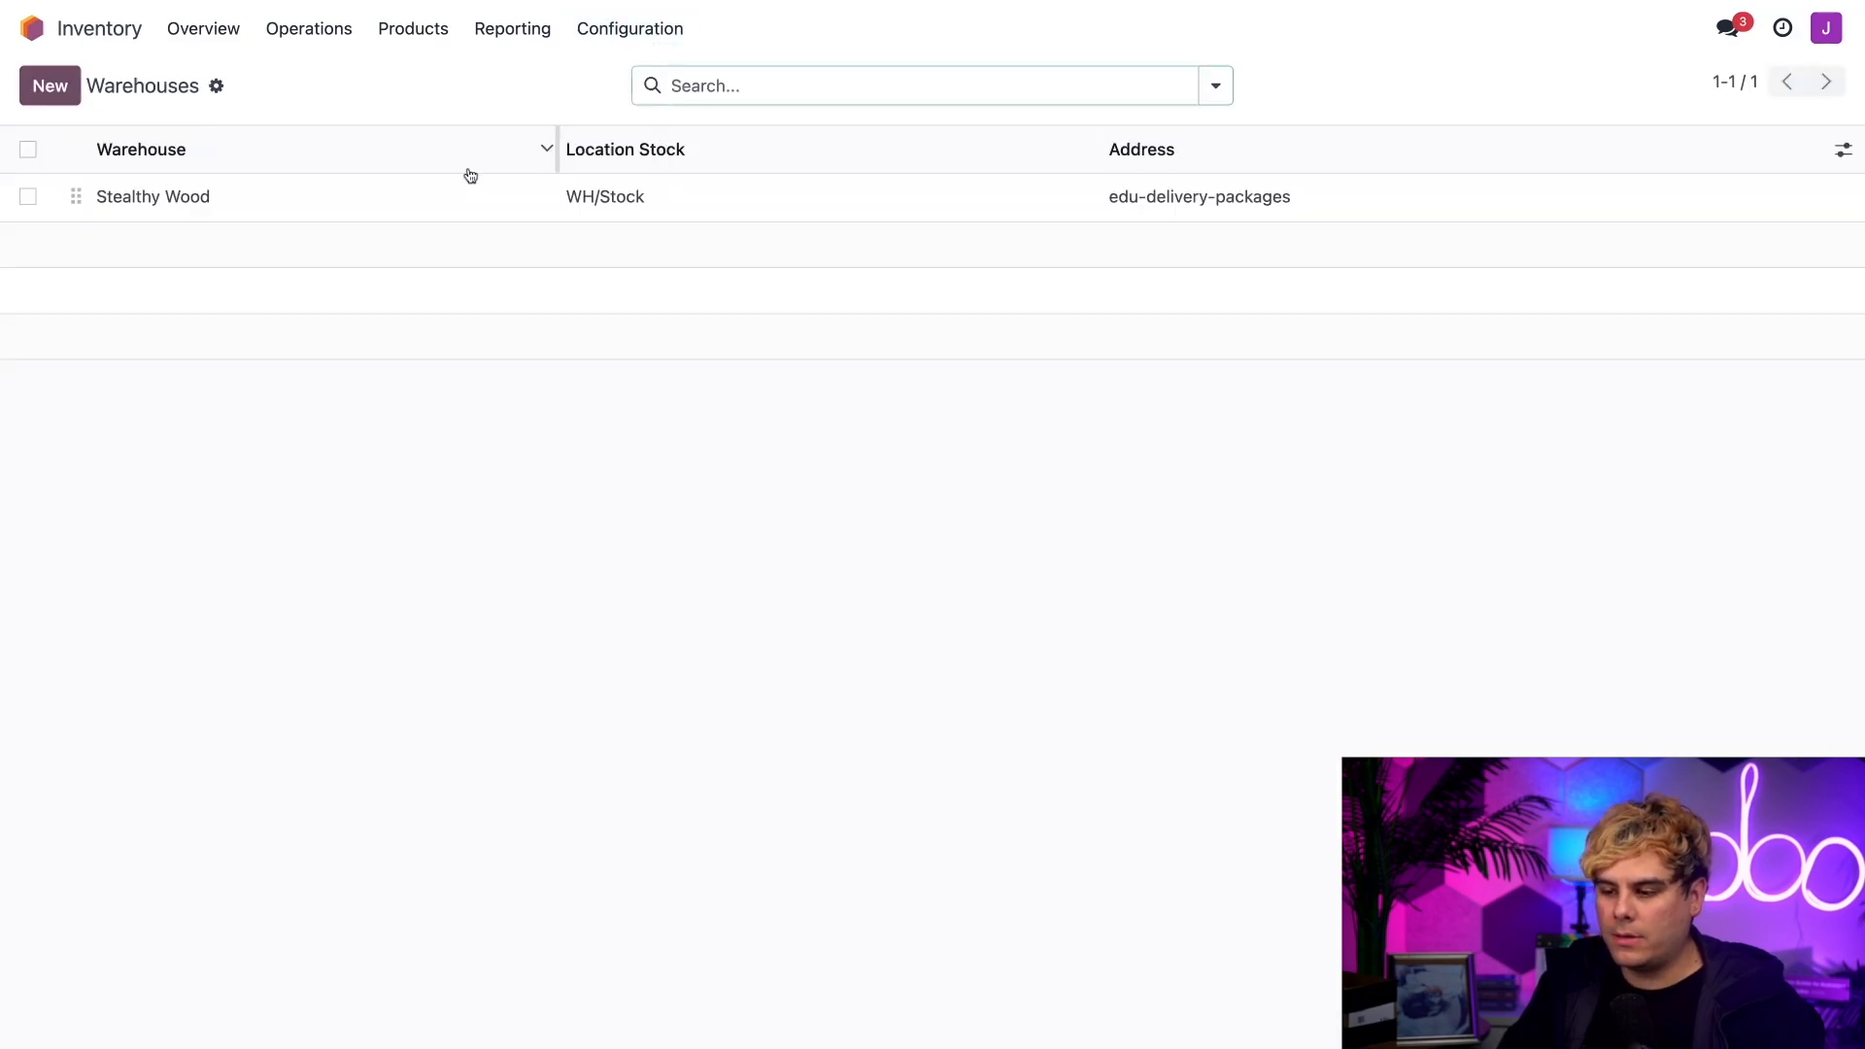
left_click(442, 191)
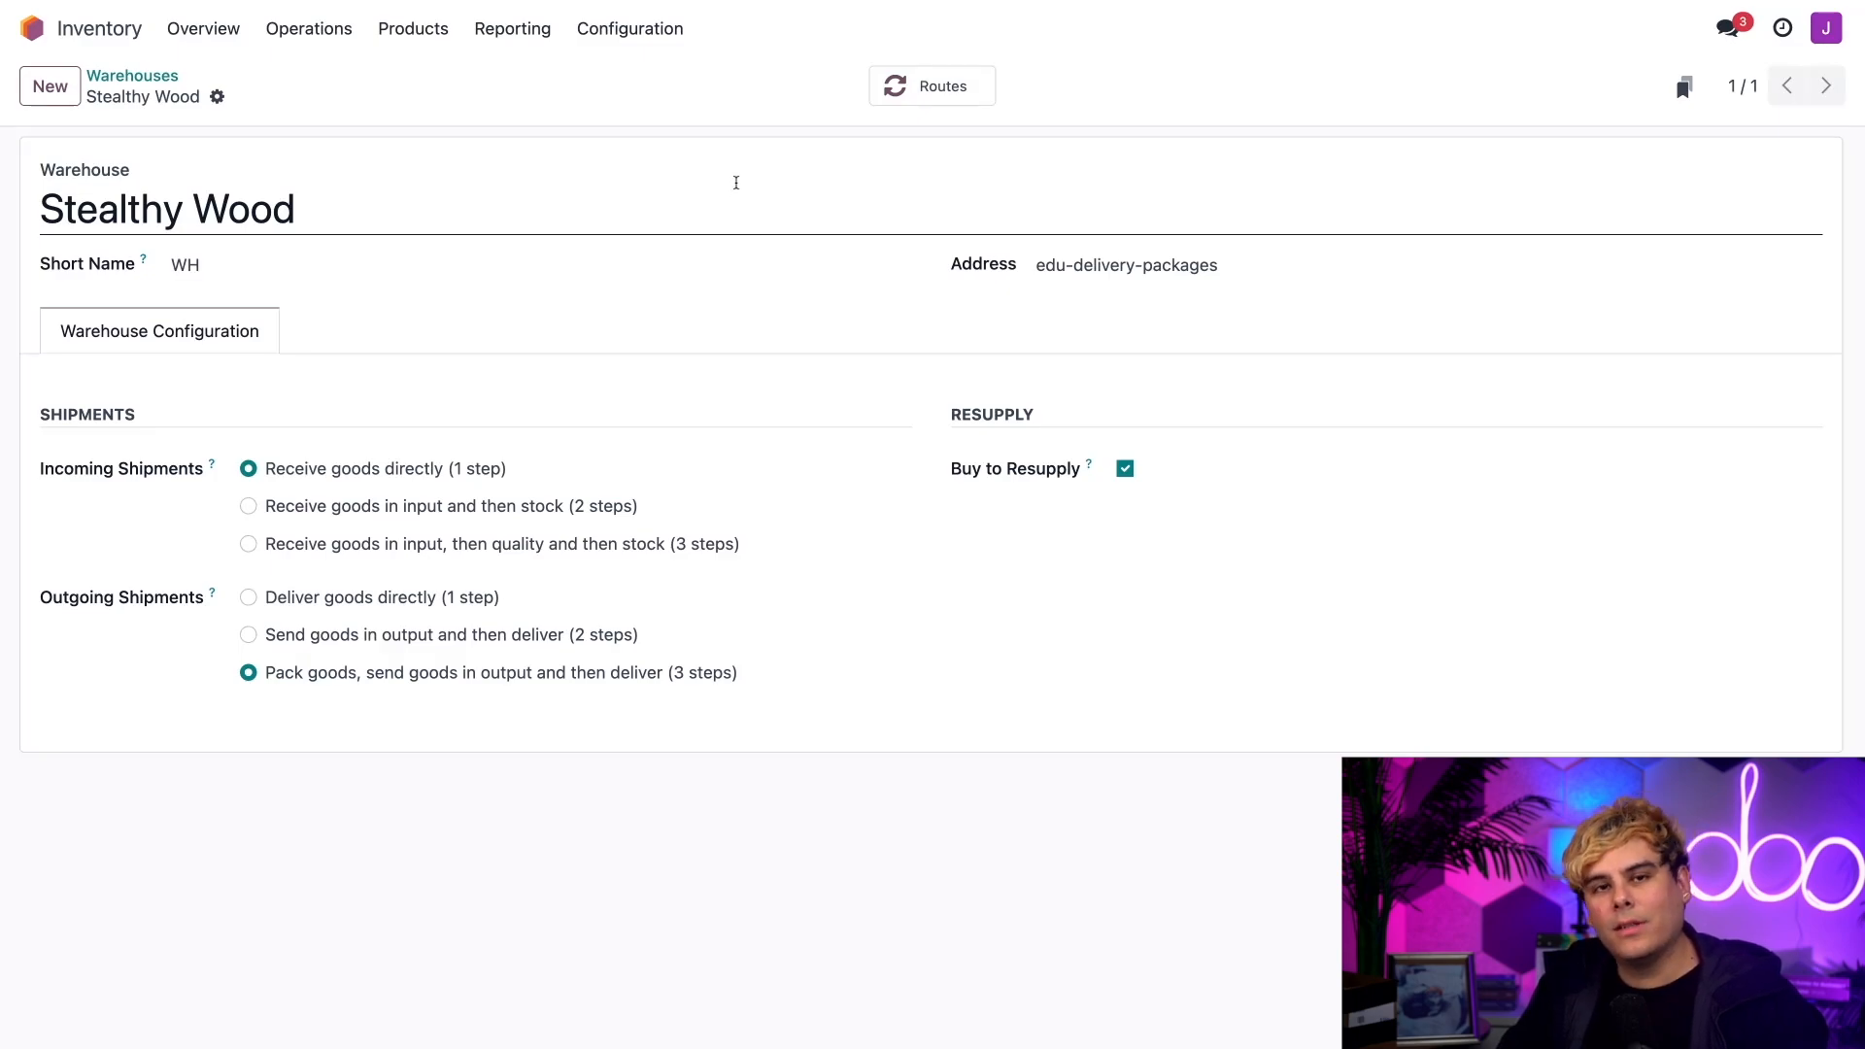
Step: Enable Move Entire Packages for the Delivery Orders operation type and save it
left_click(622, 26)
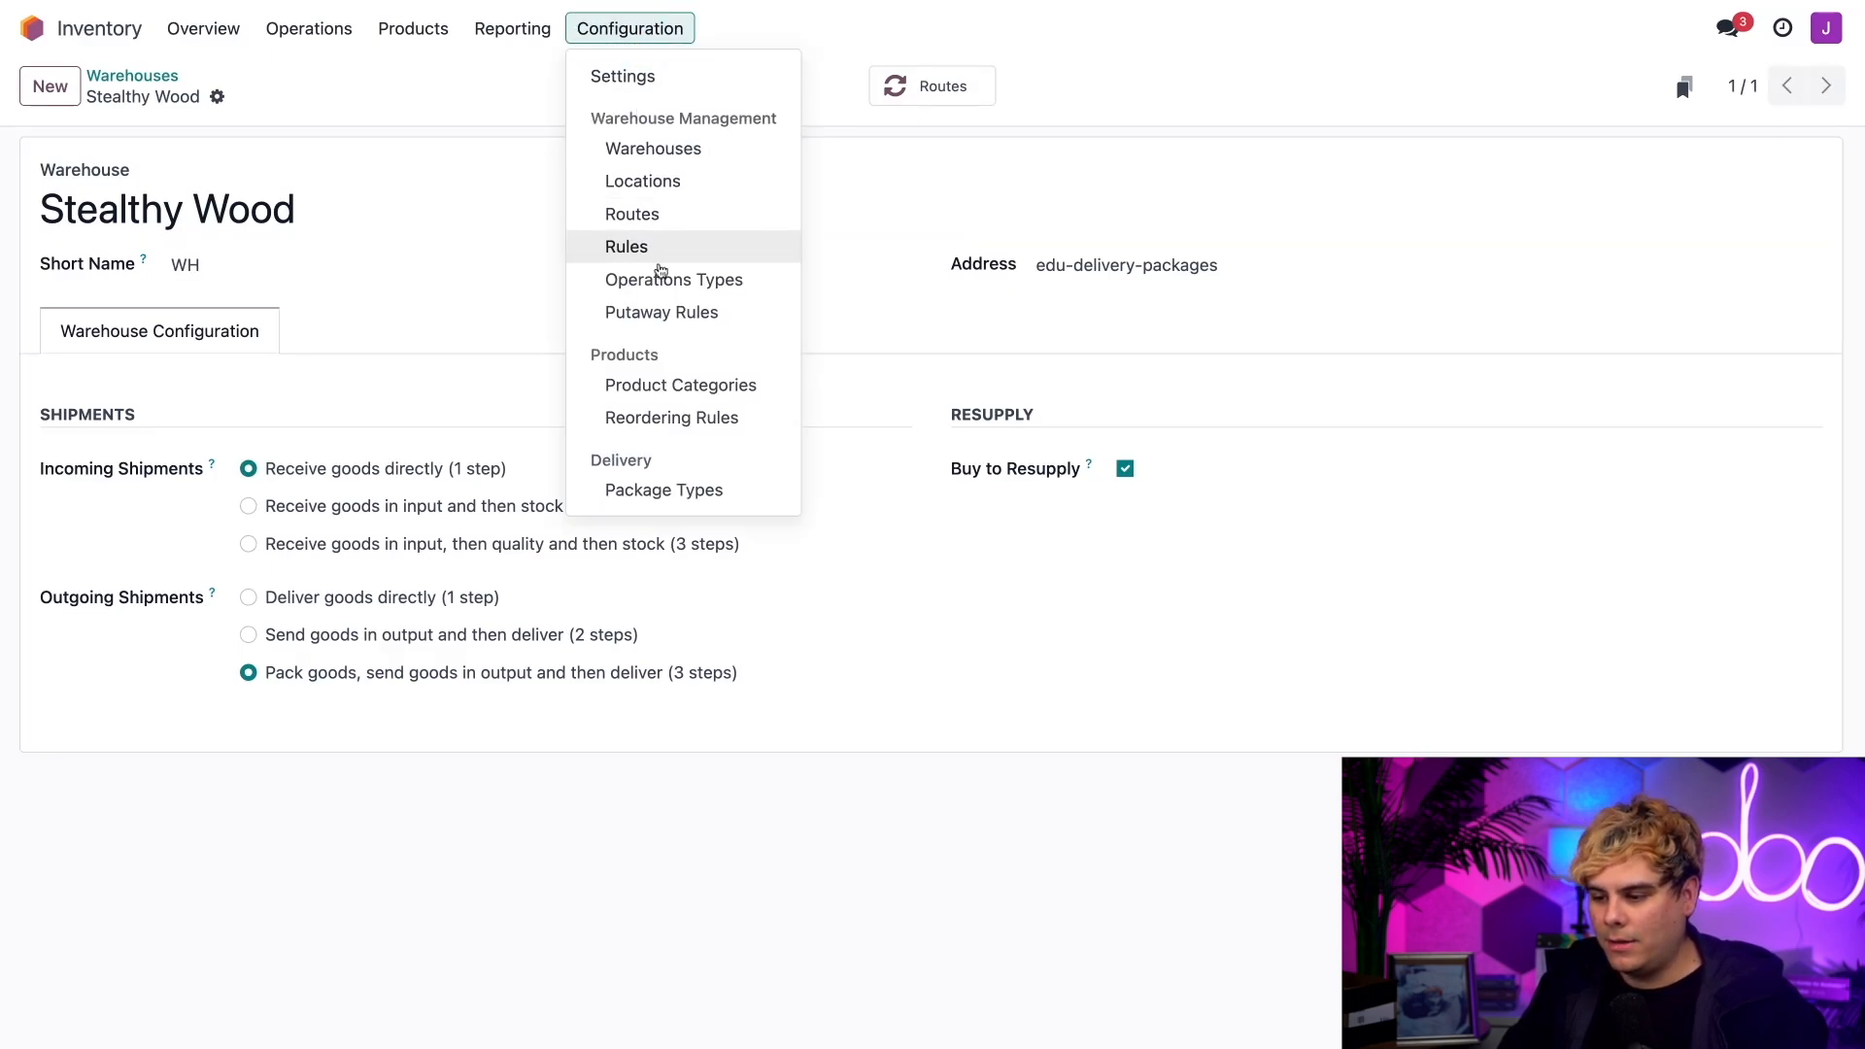
left_click(660, 280)
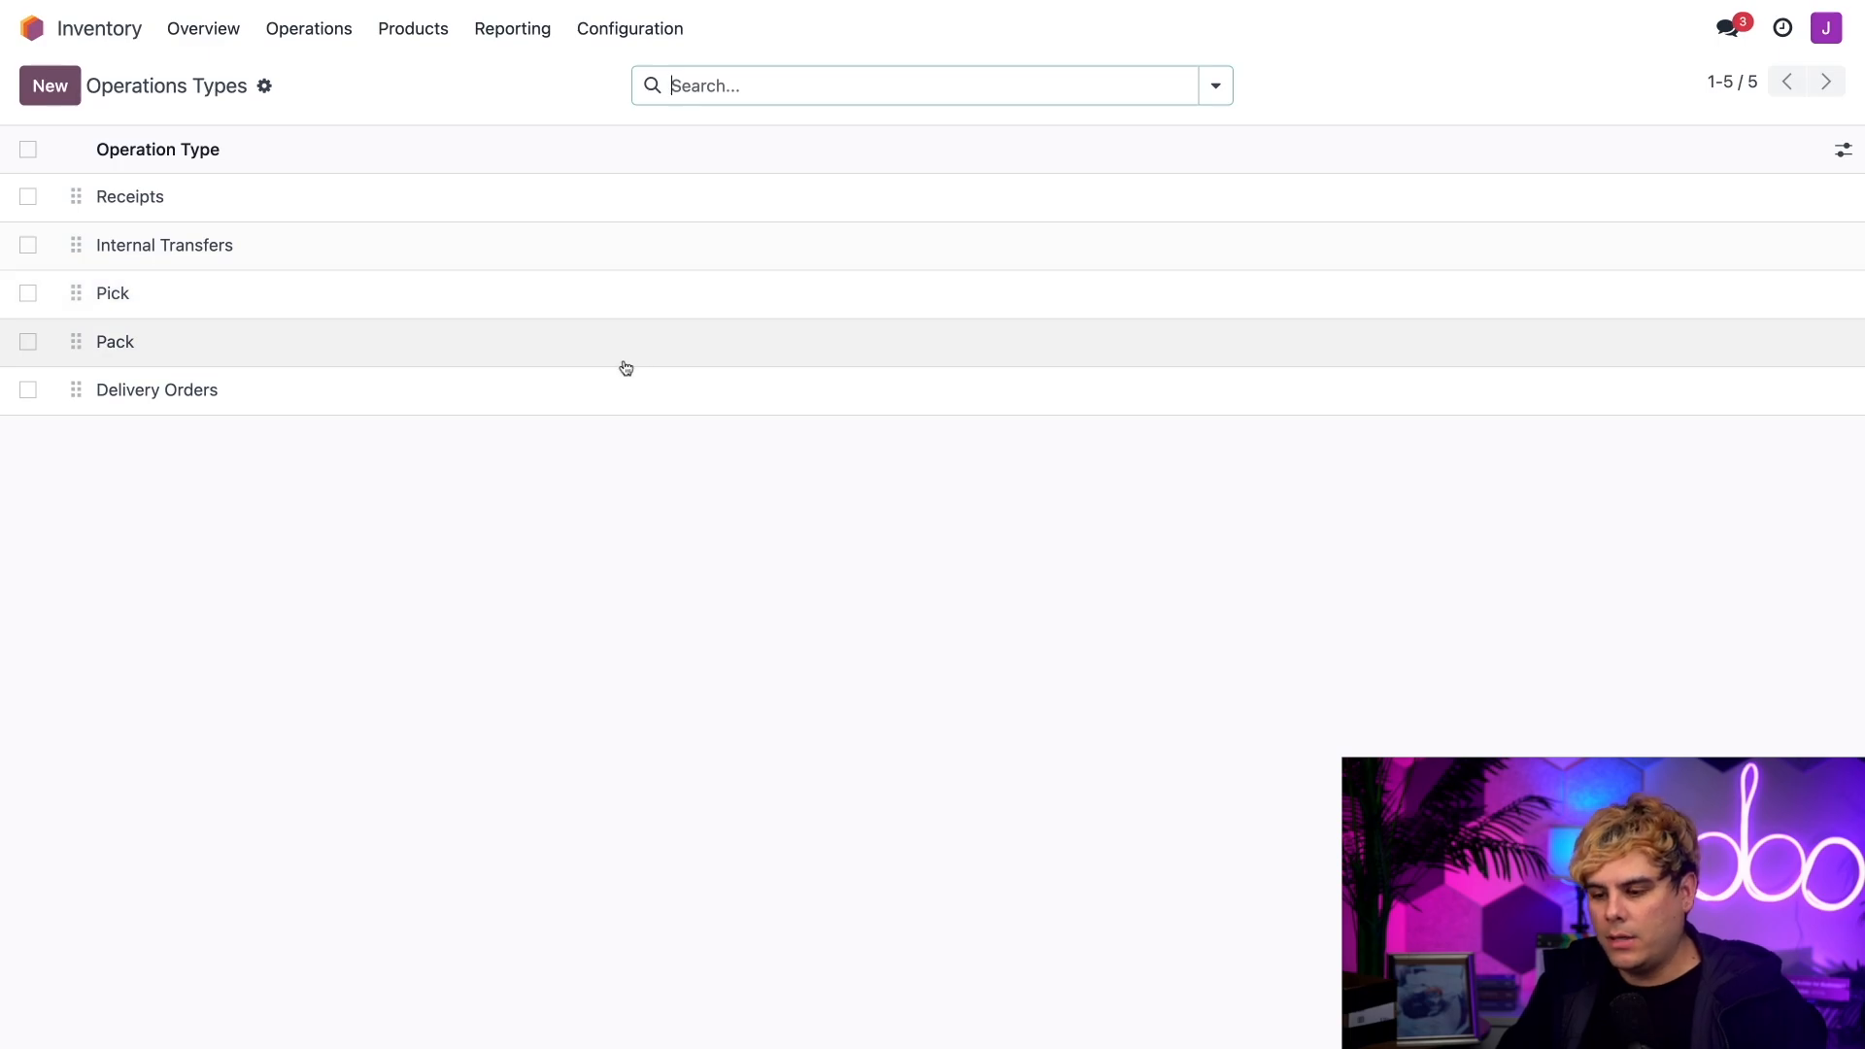
left_click(594, 389)
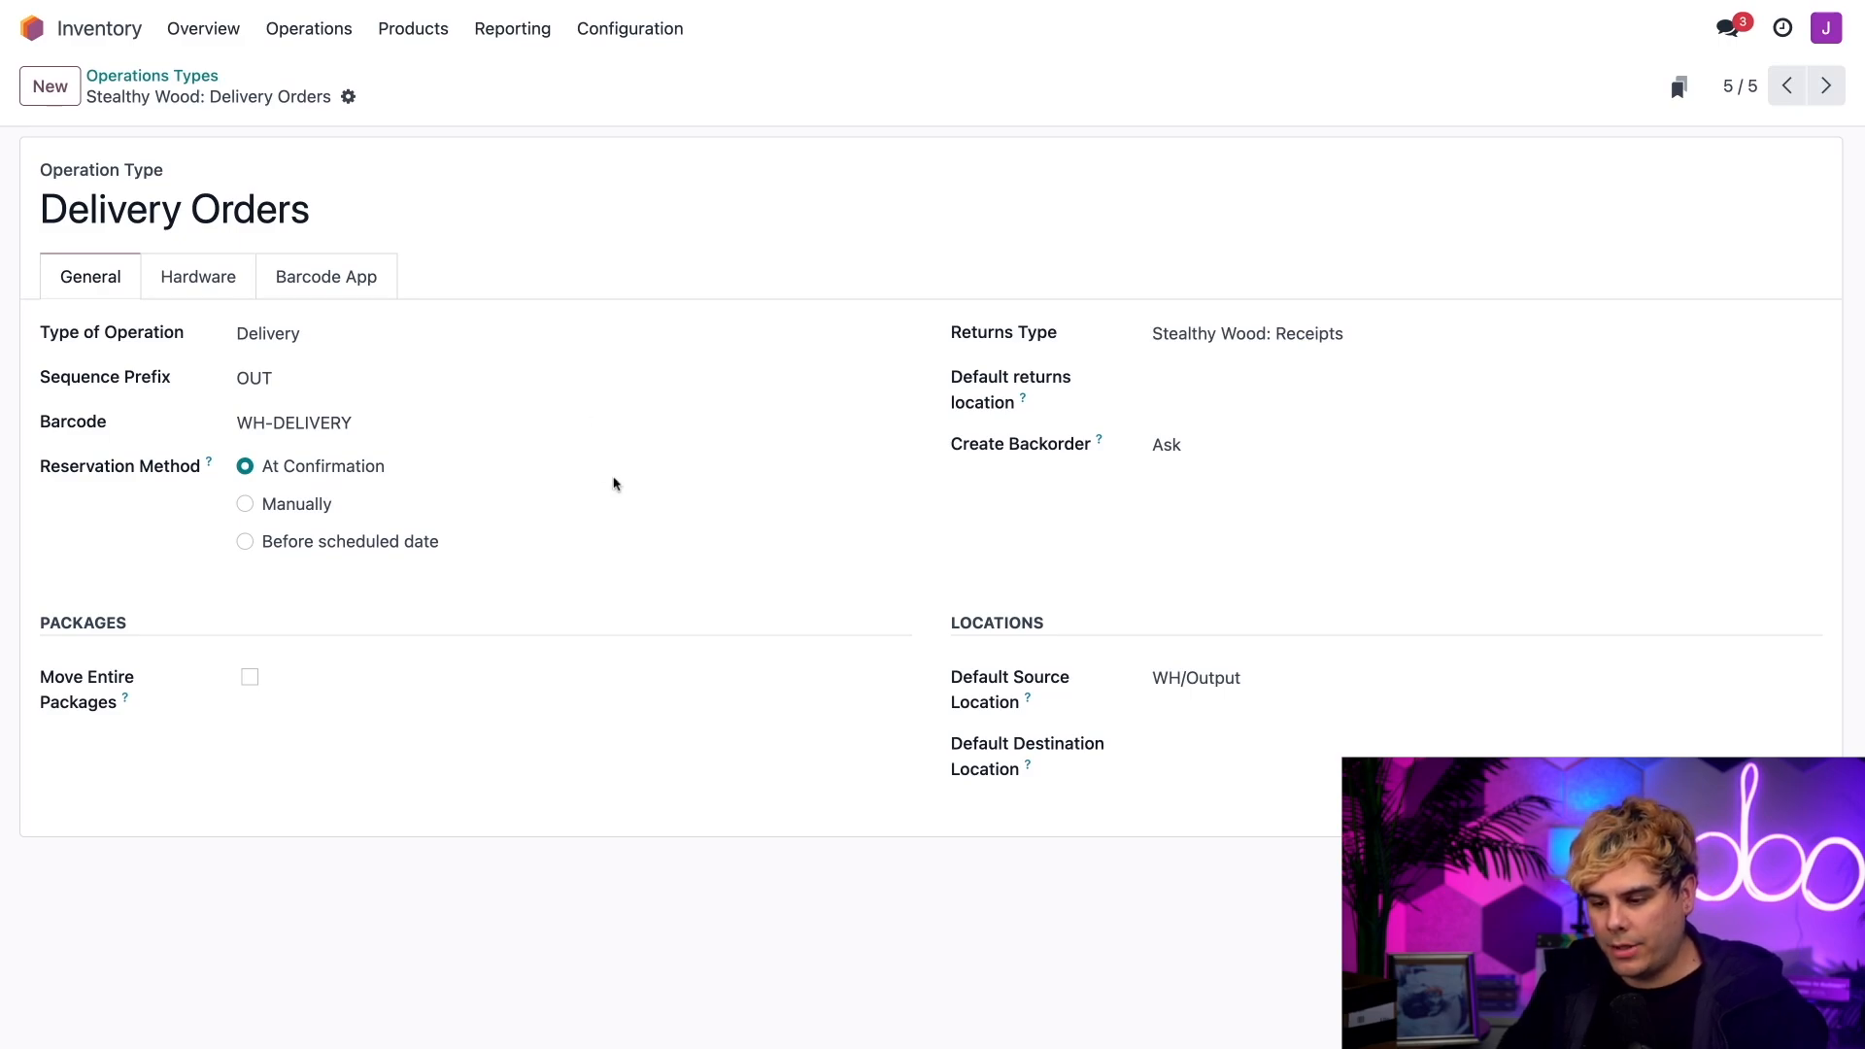
left_click(250, 677)
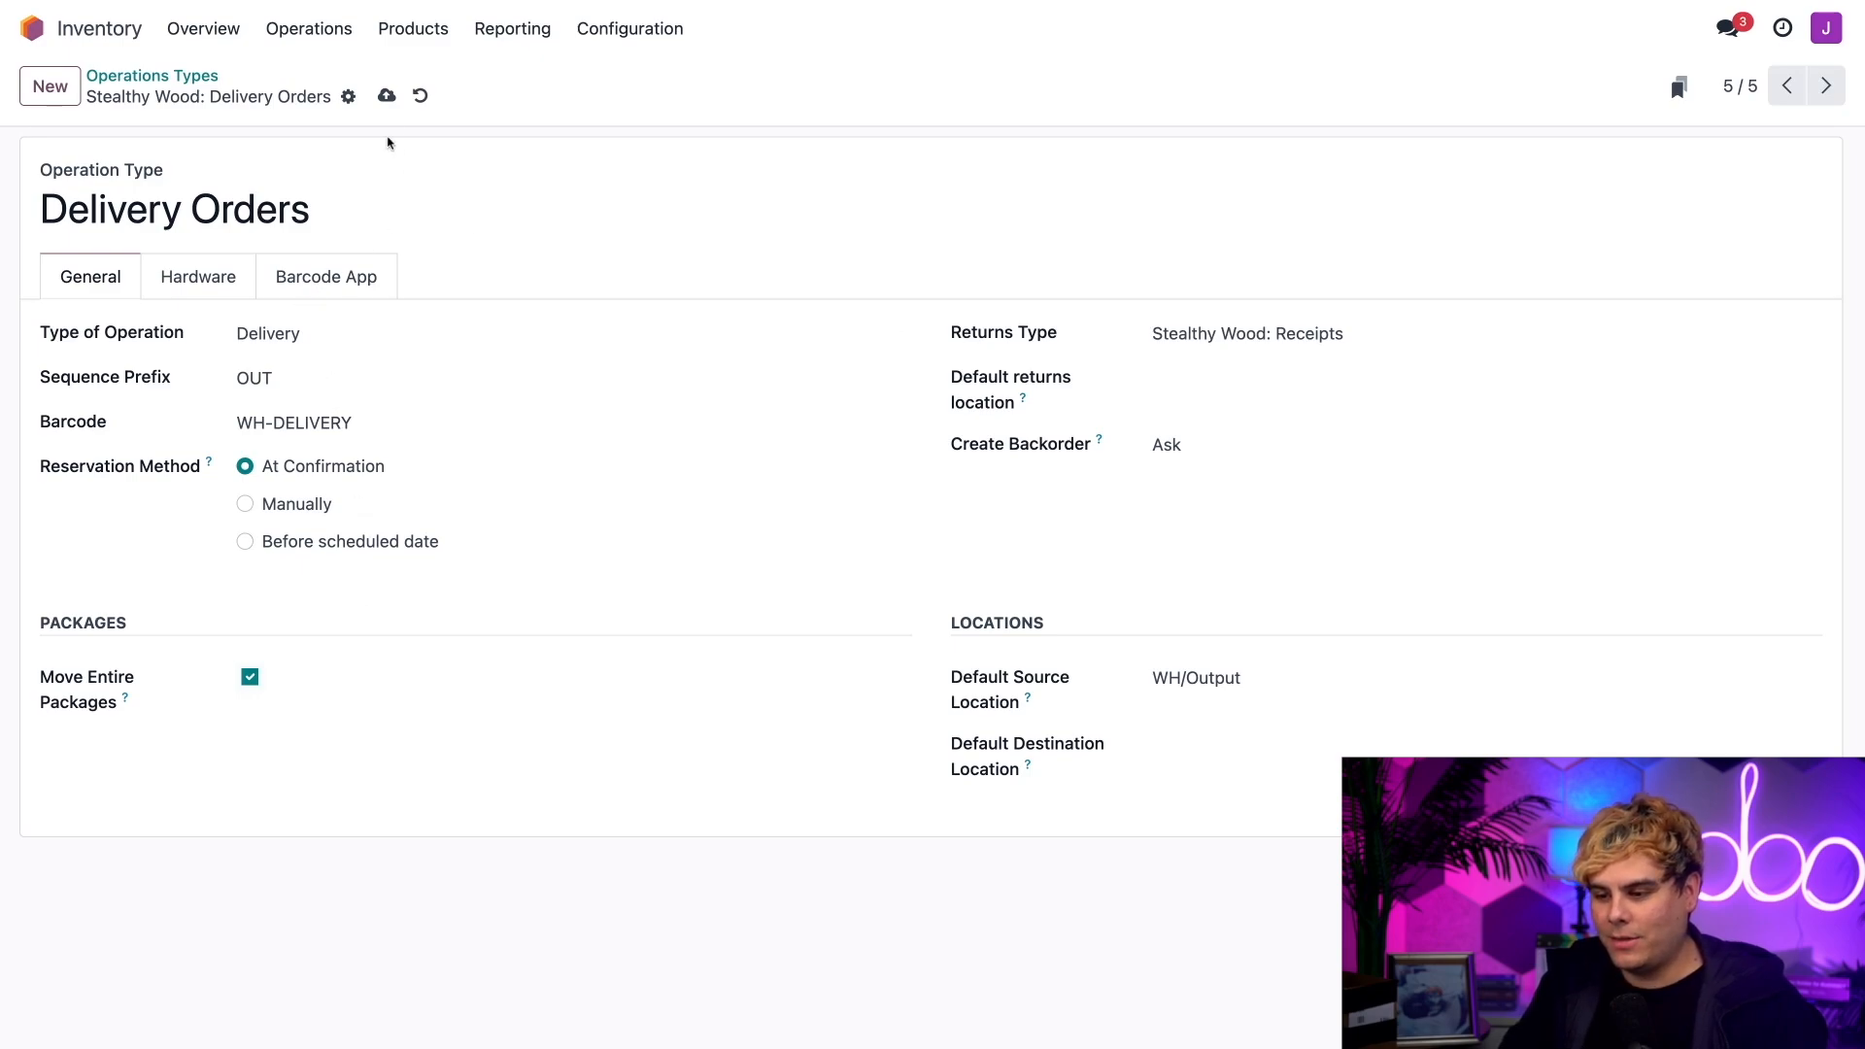
left_click(386, 95)
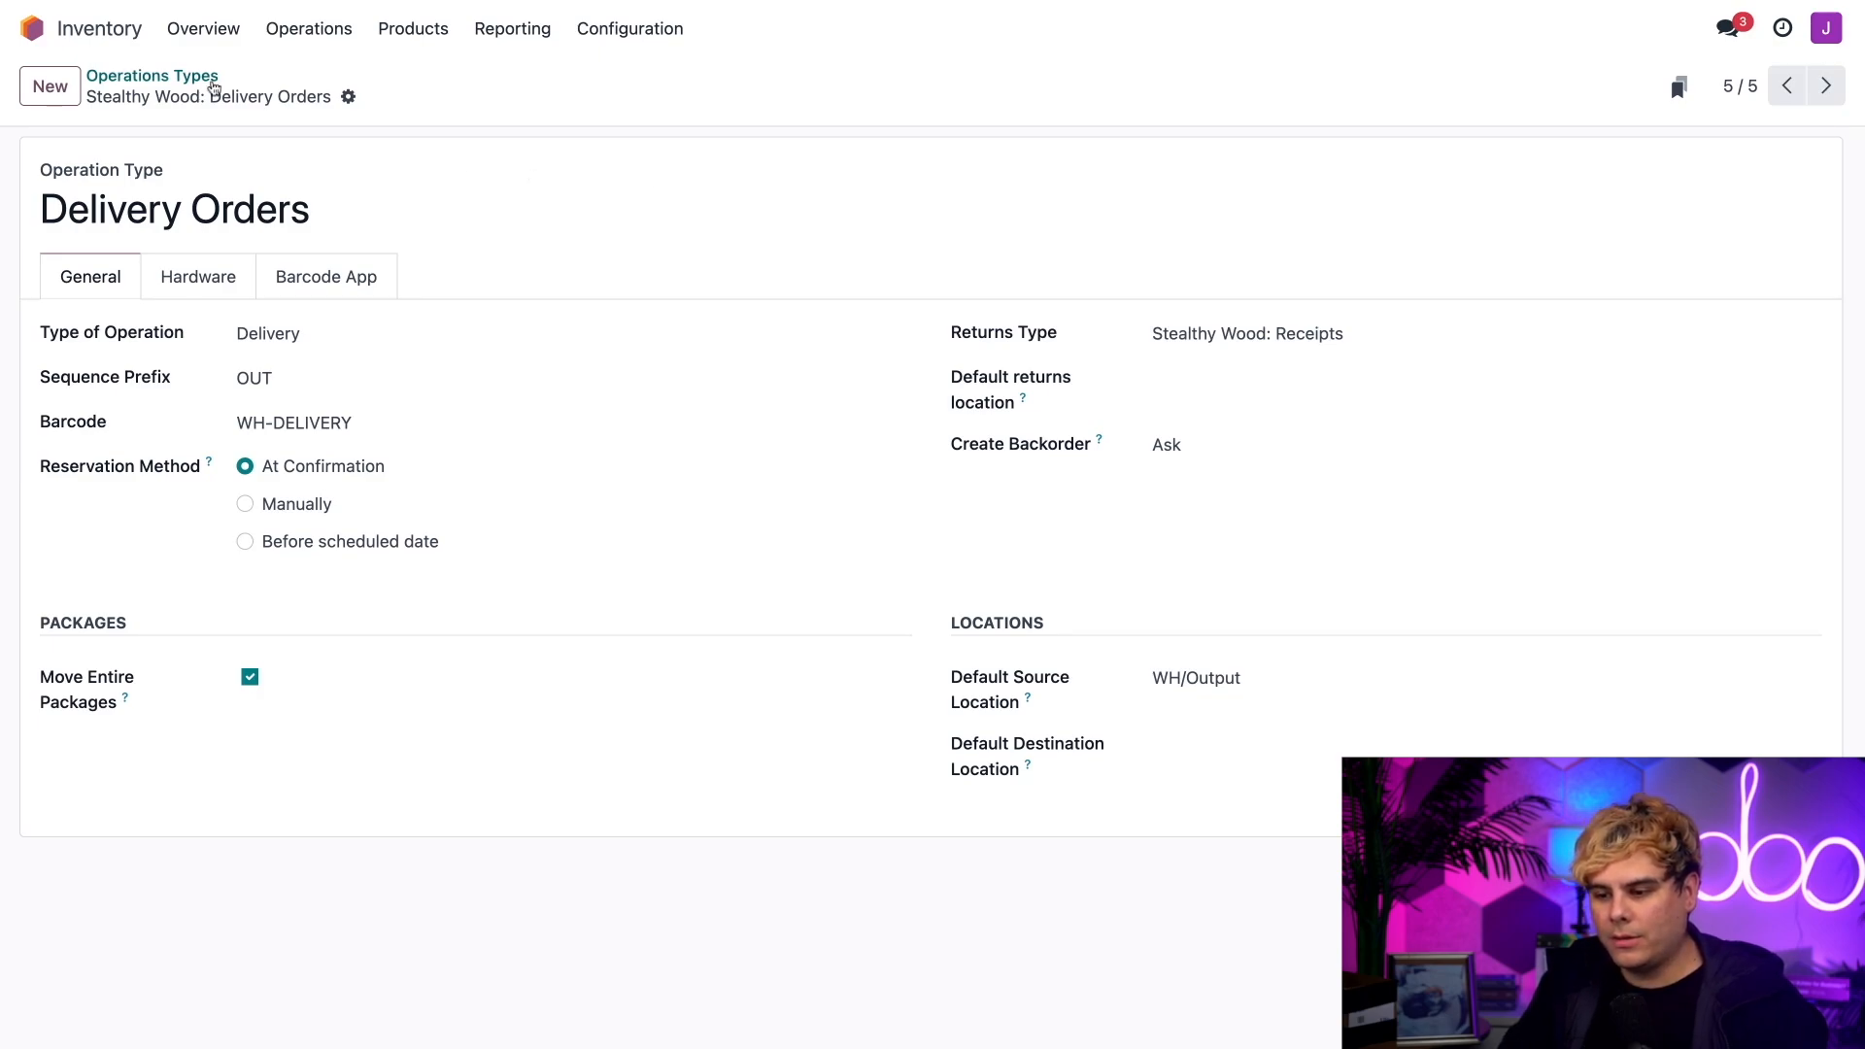
Step: Enable printing of Package Content on validation for the Pack operation type
left_click(190, 75)
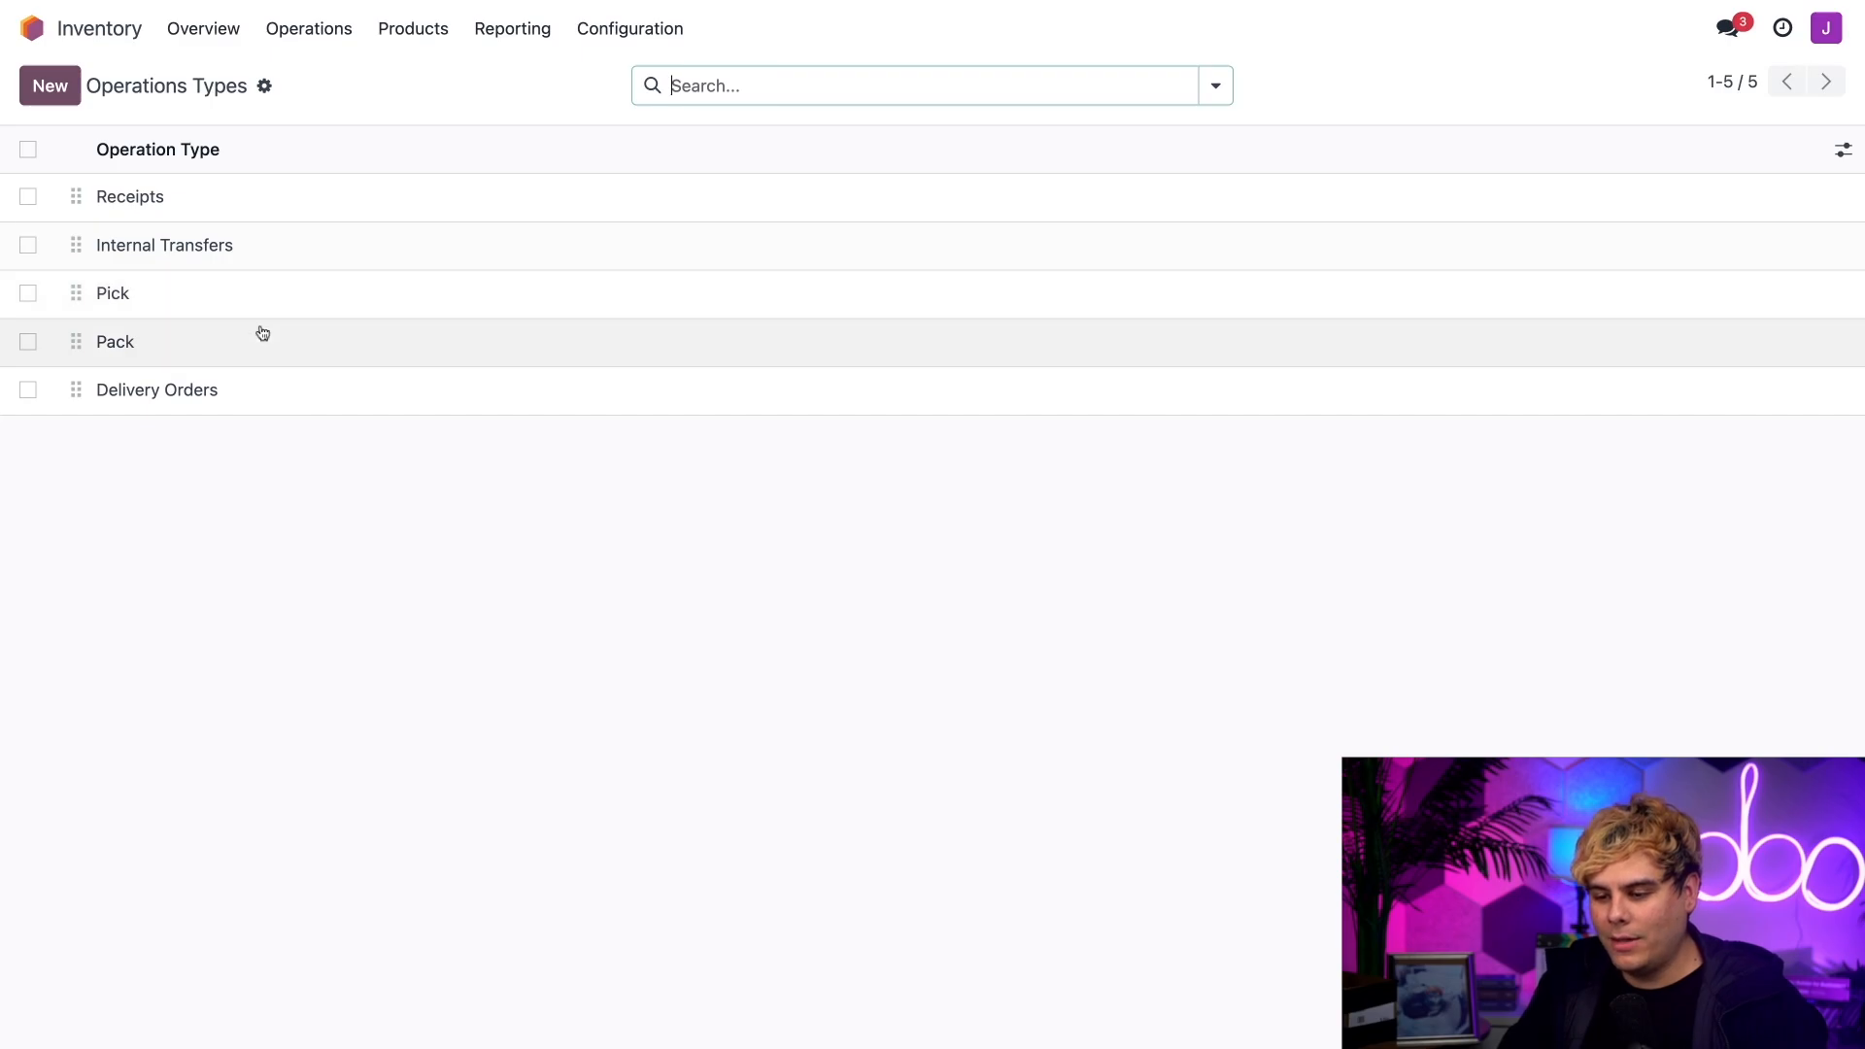
left_click(208, 350)
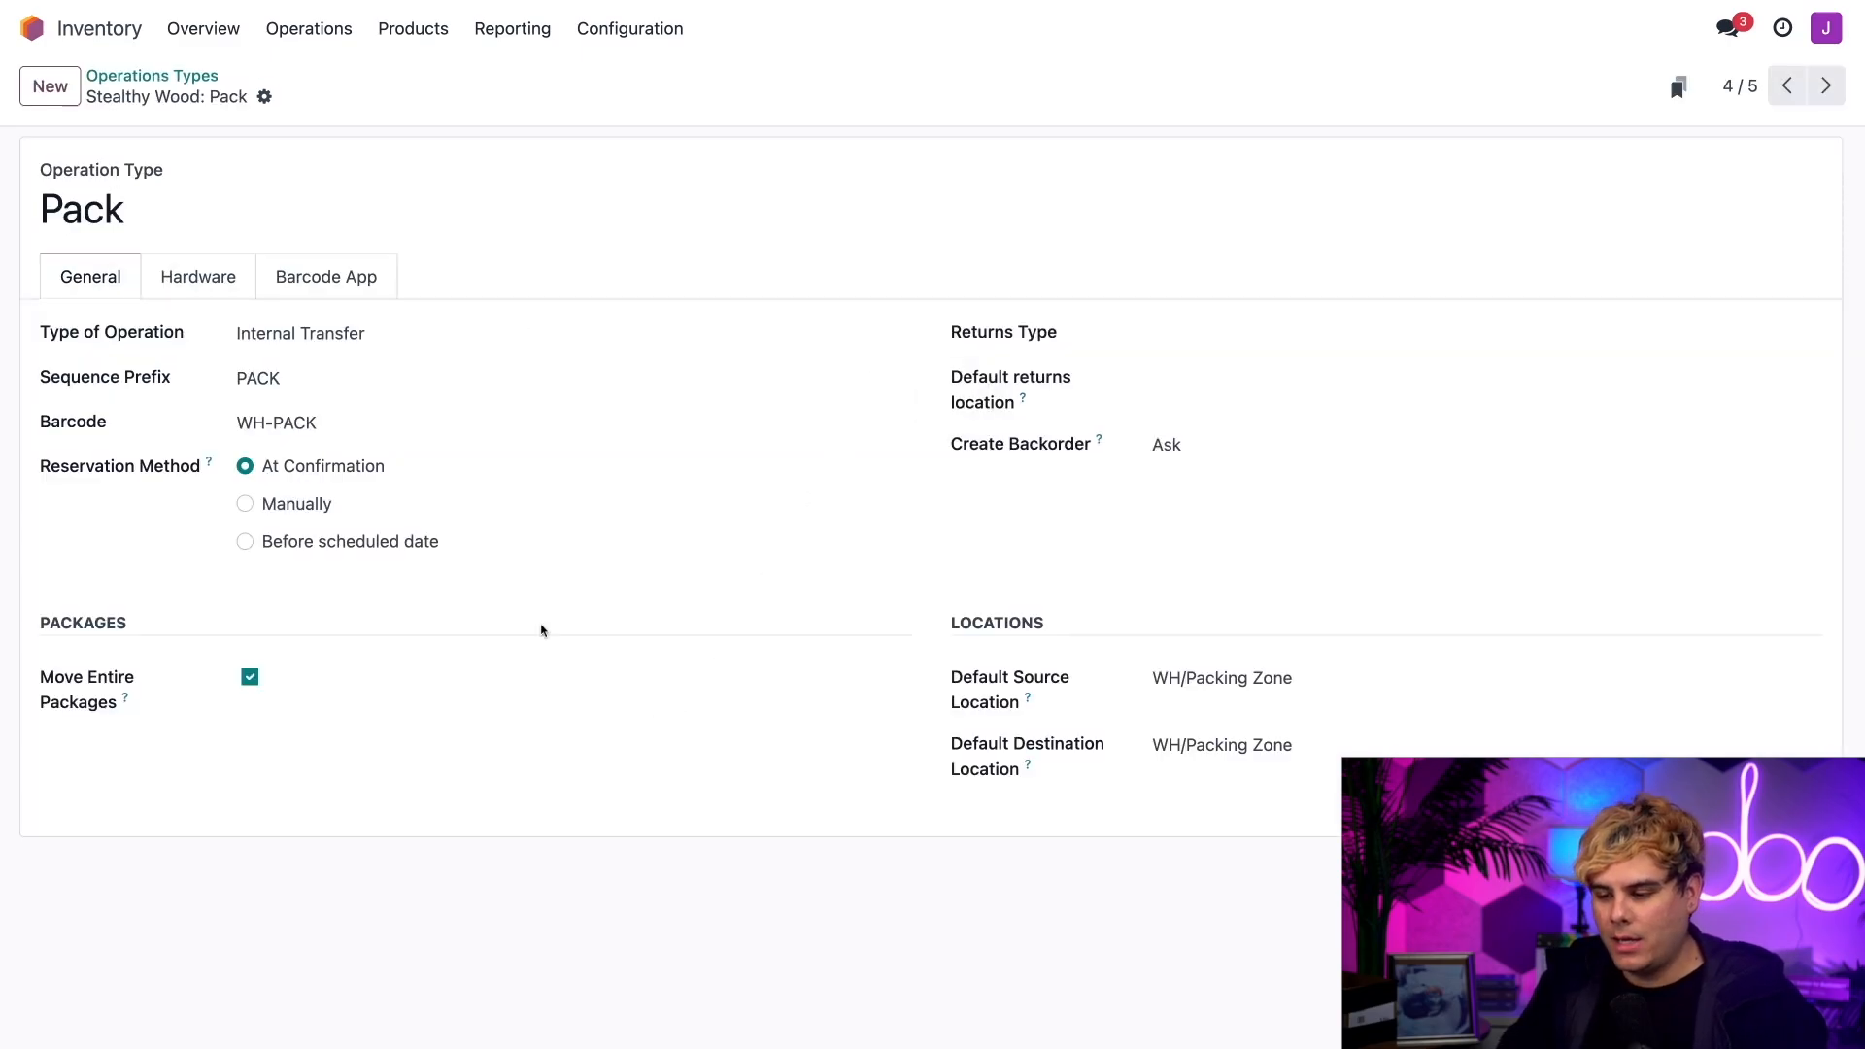
left_click(211, 286)
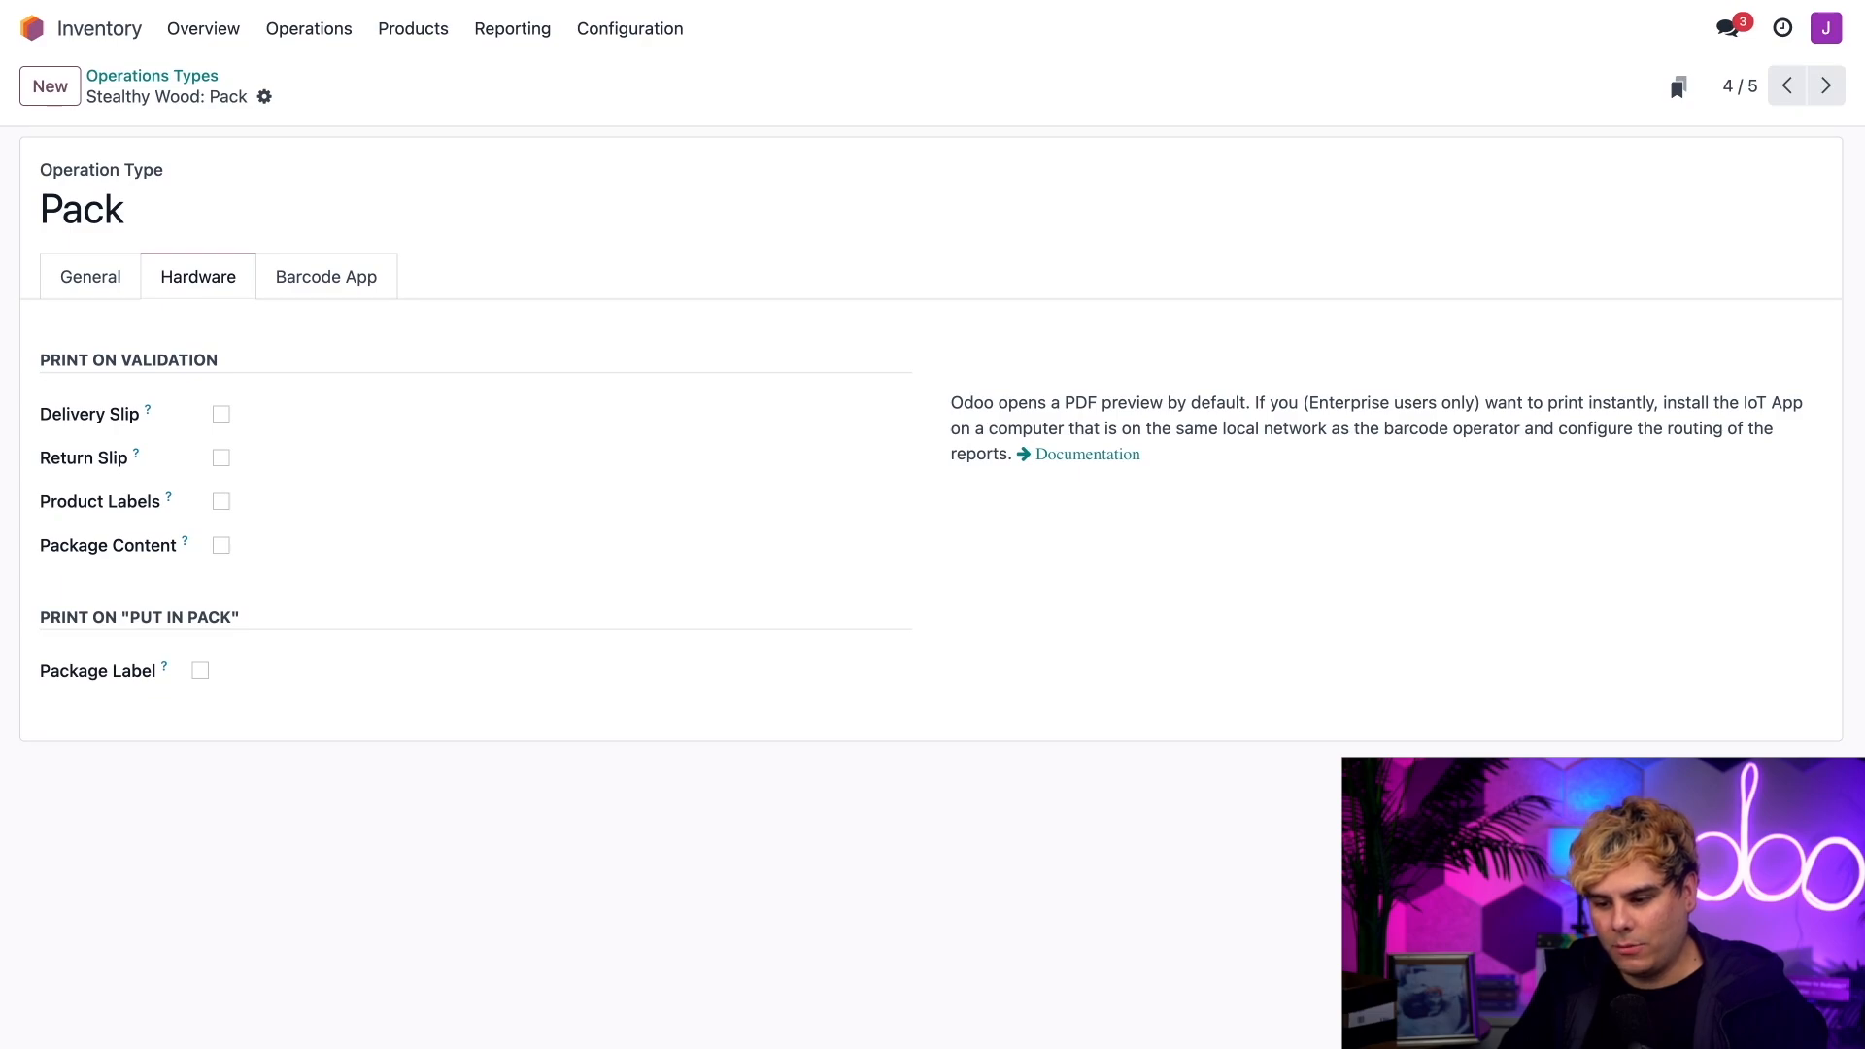
left_click(222, 545)
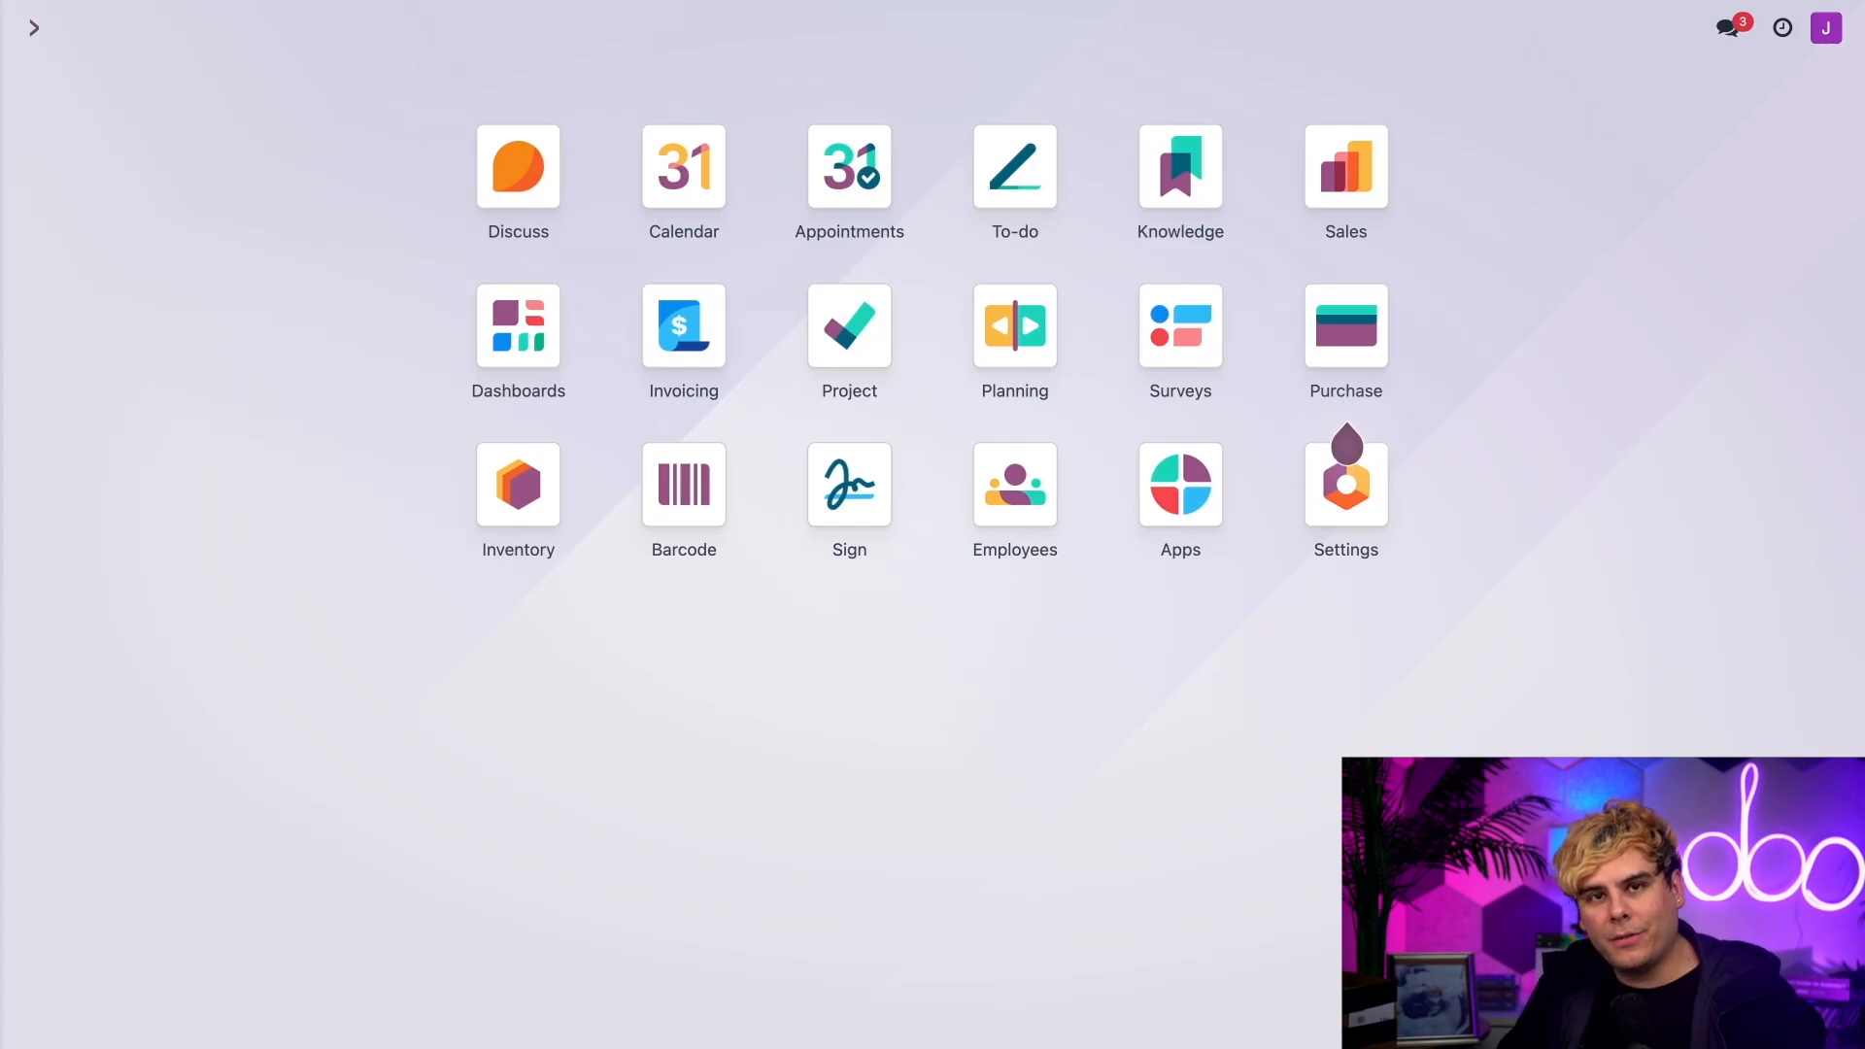
Step: Open the Deco Addict quotation that is still in Quotation status in the Sales app and confirm it
left_click(1315, 171)
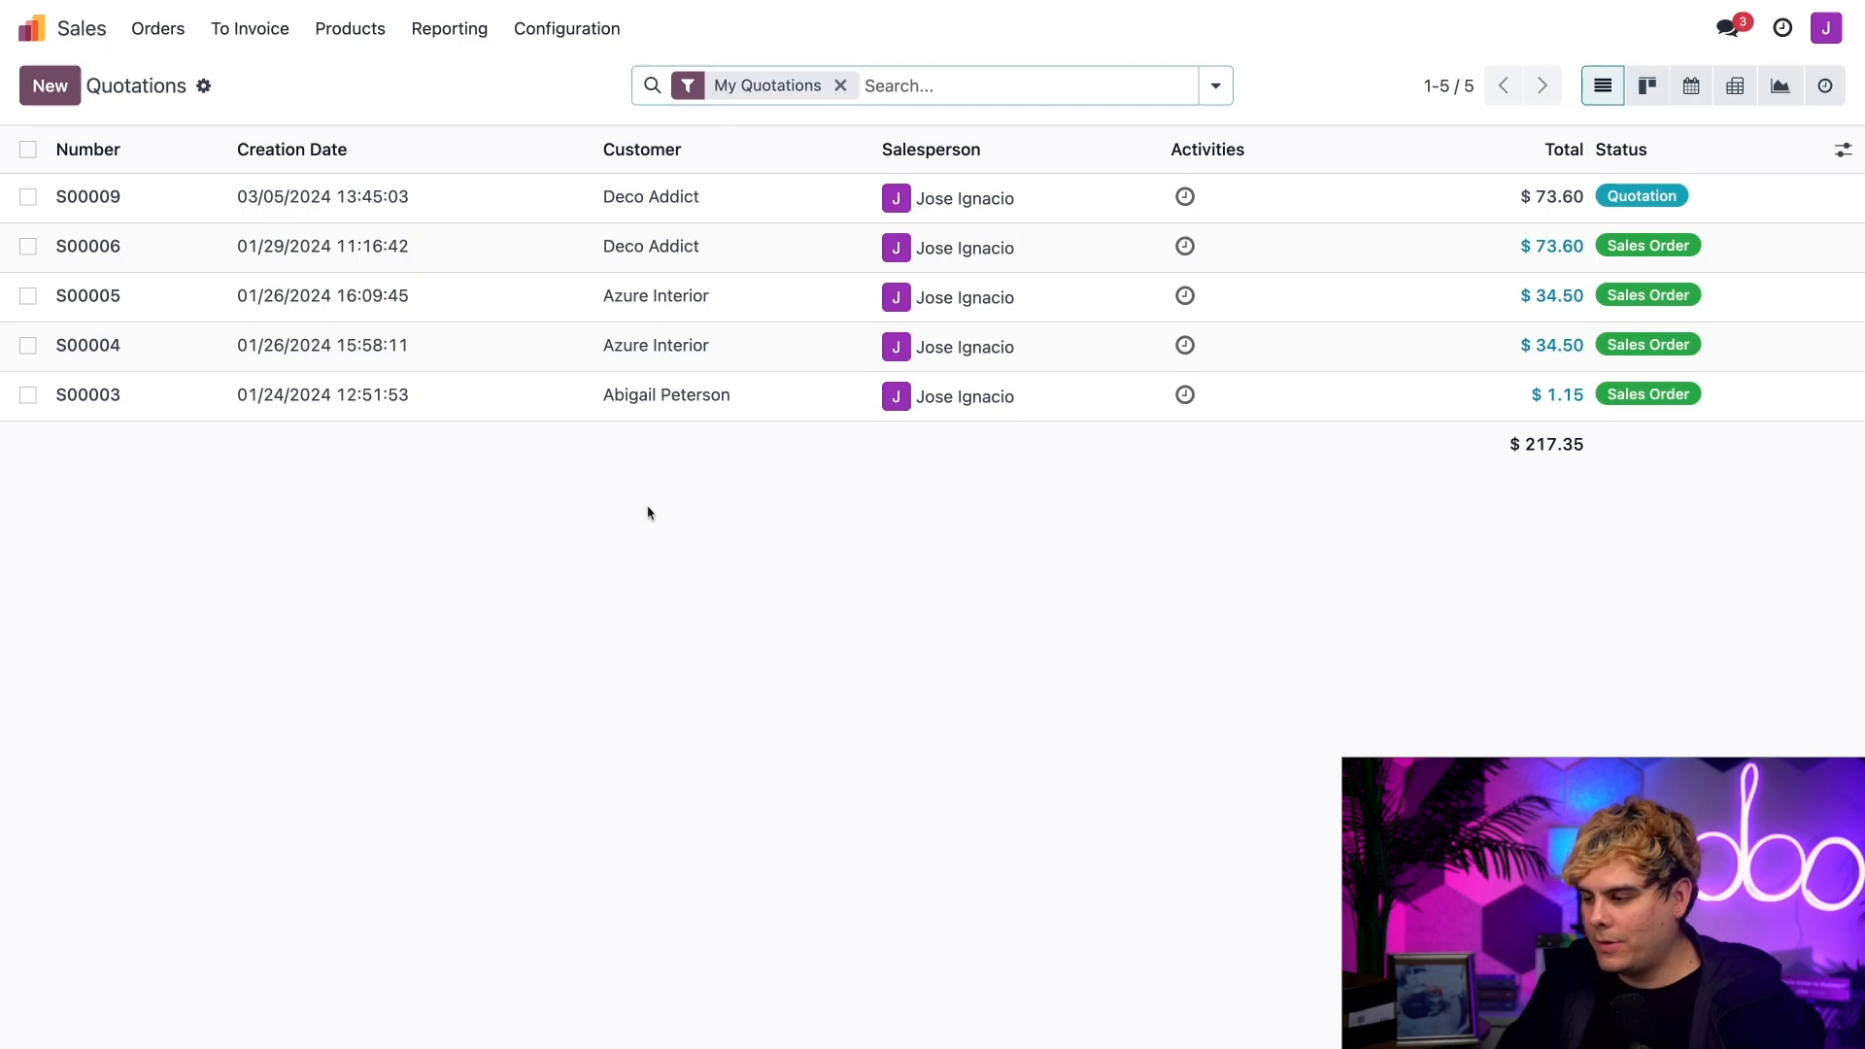
left_click(466, 212)
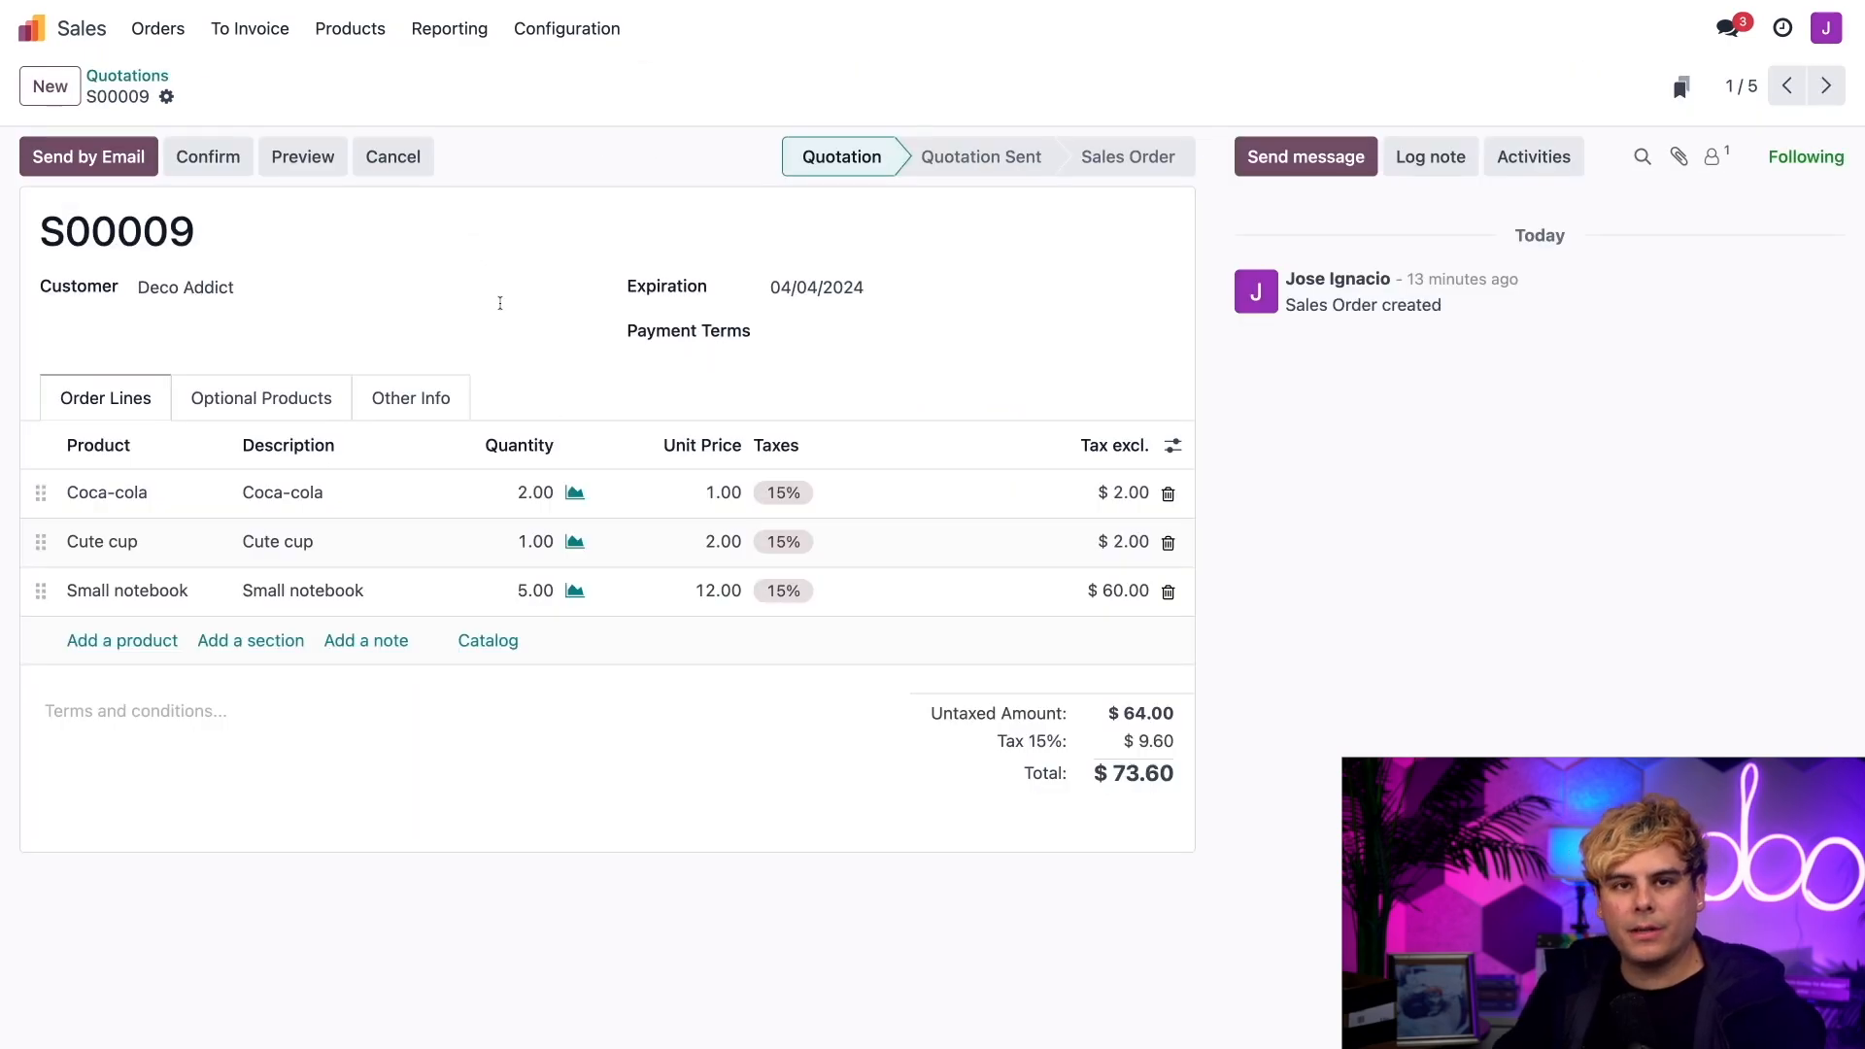
left_click(210, 156)
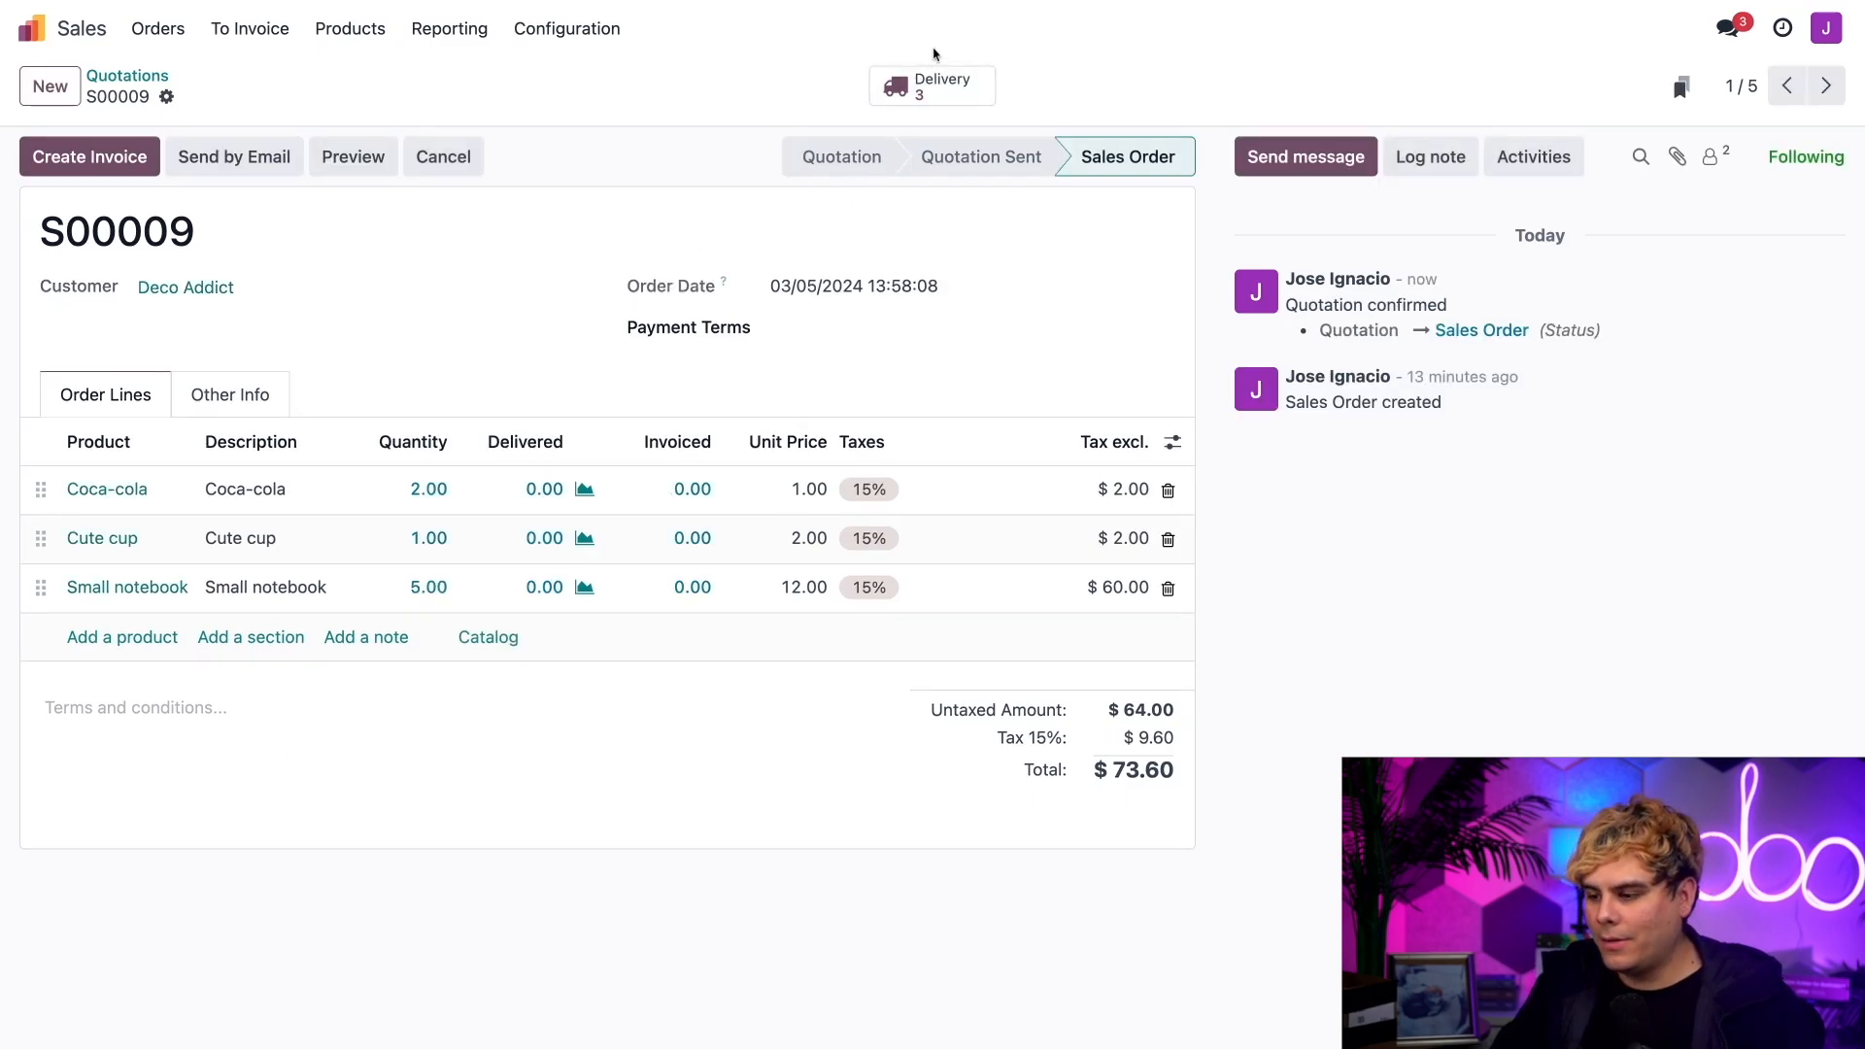
Step: Open the sales order's deliveries and examine the pick transfer from WH/Stock to WH/Packing Zone, including its detailed operations
left_click(932, 83)
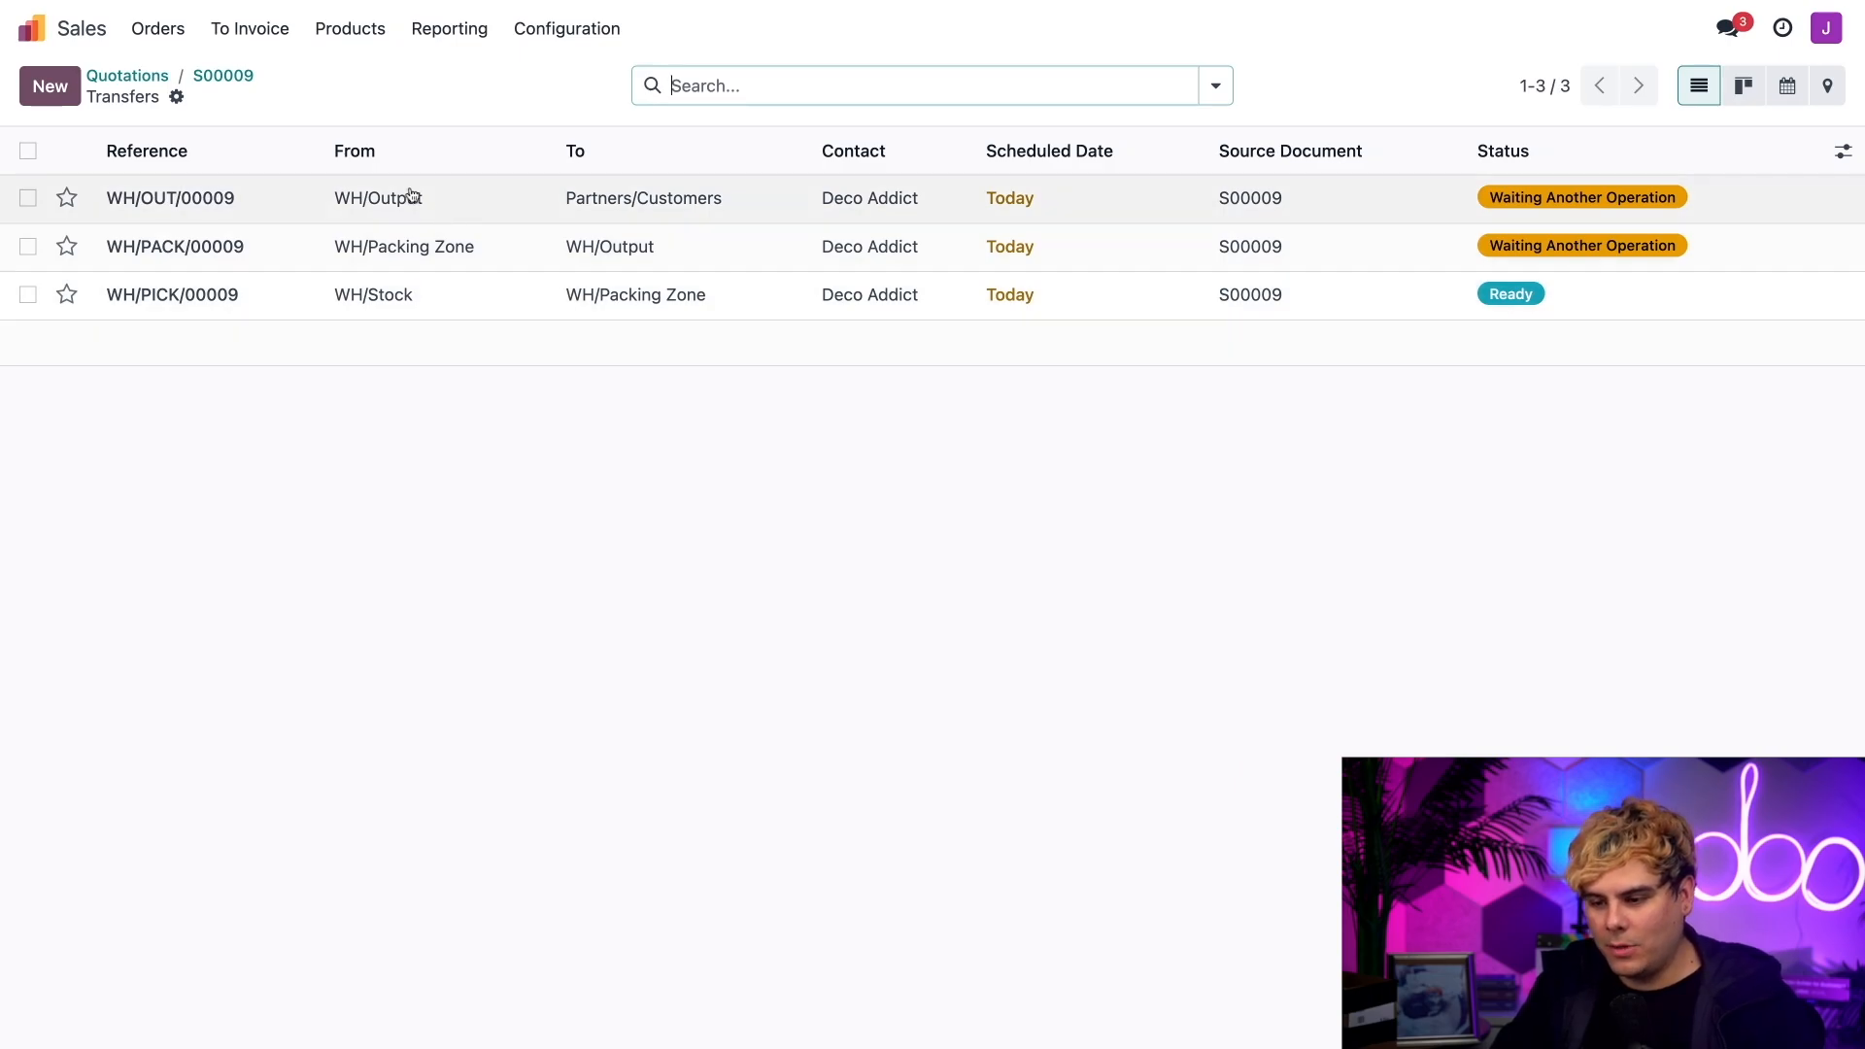
left_click(152, 296)
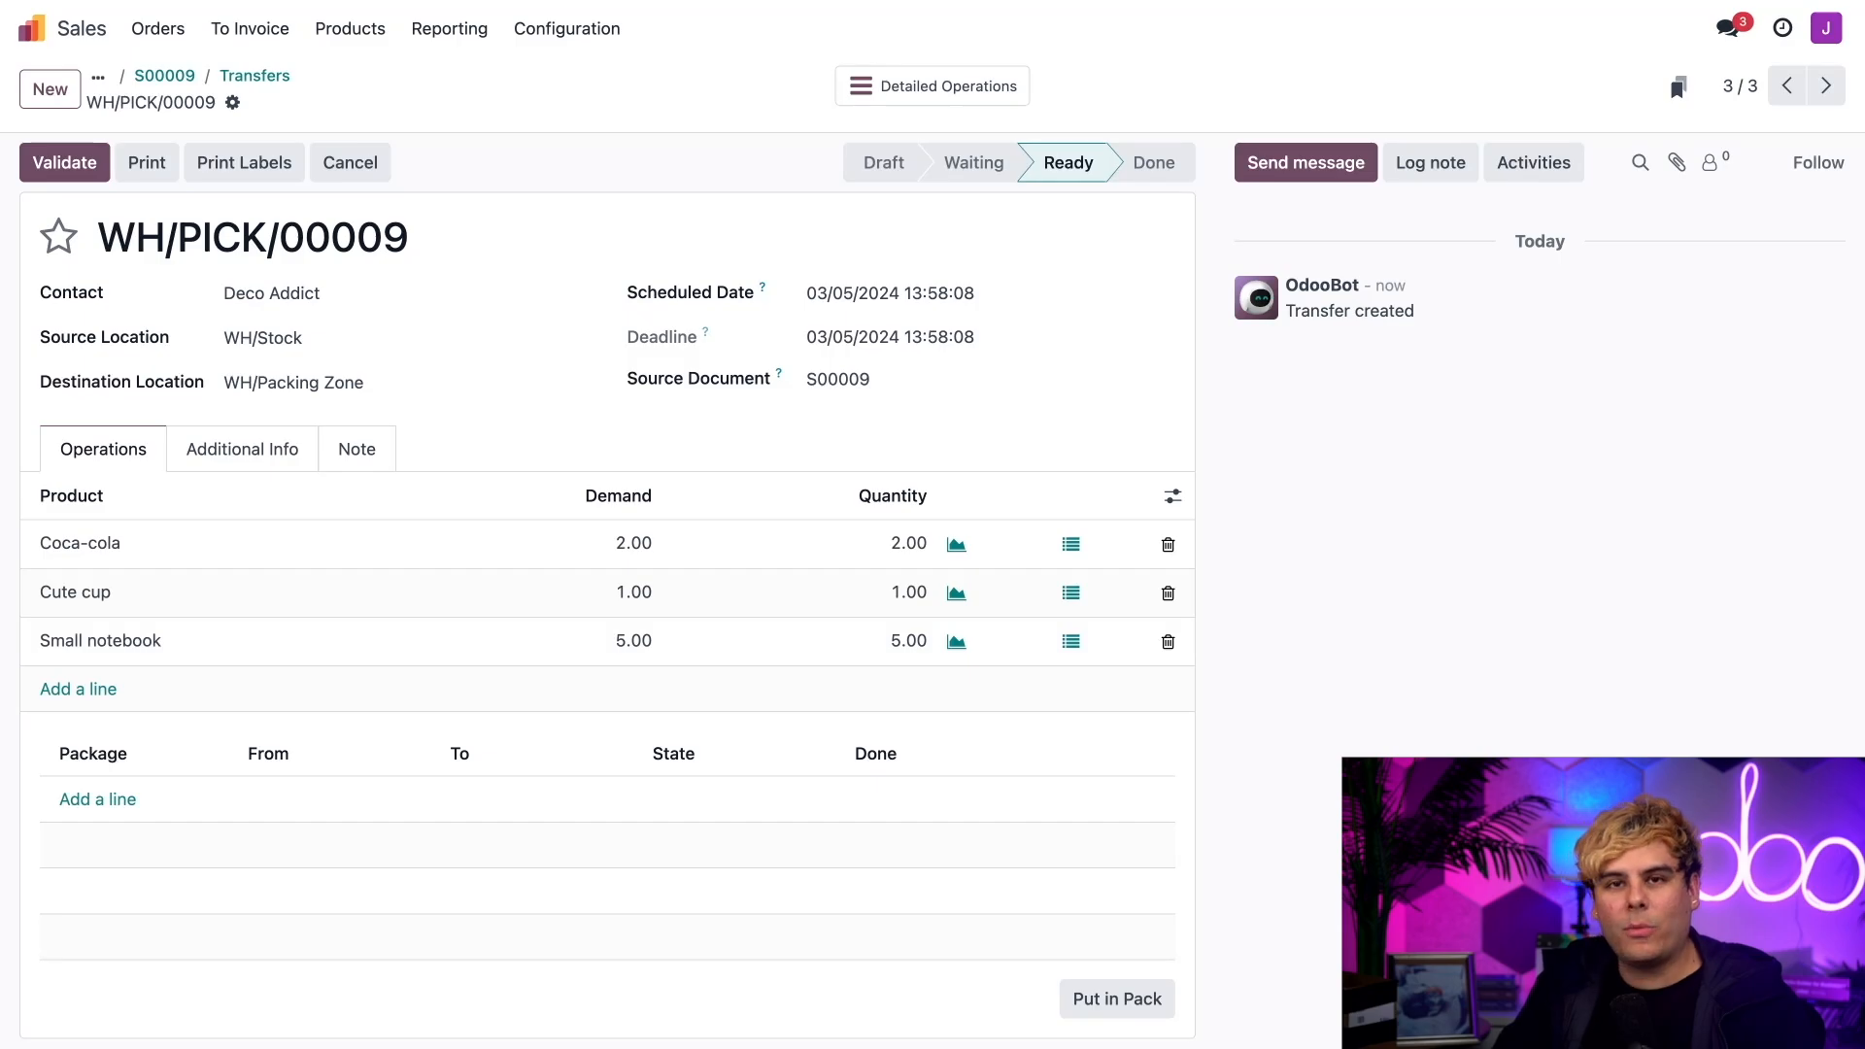
left_click(866, 88)
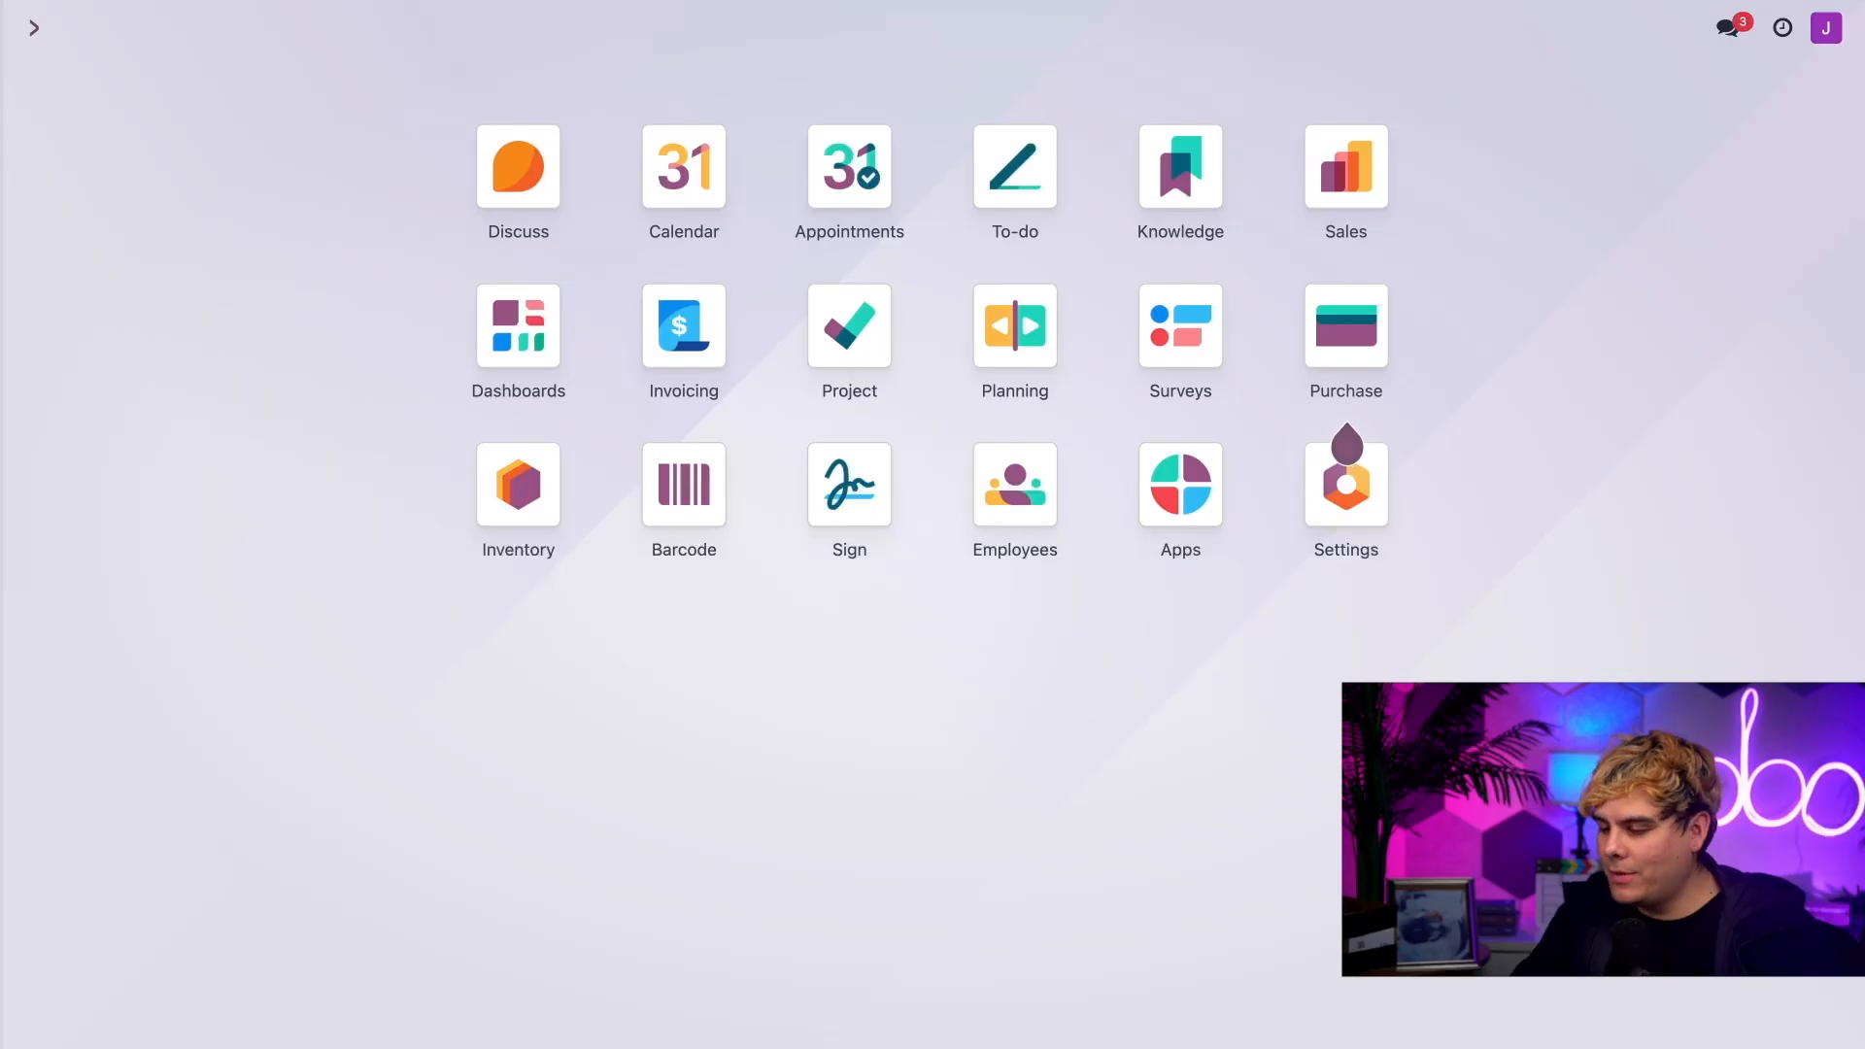
Step: Open the Deco Addict pick transfer from the Pick operations in the Barcode app
left_click(668, 490)
left_click(766, 807)
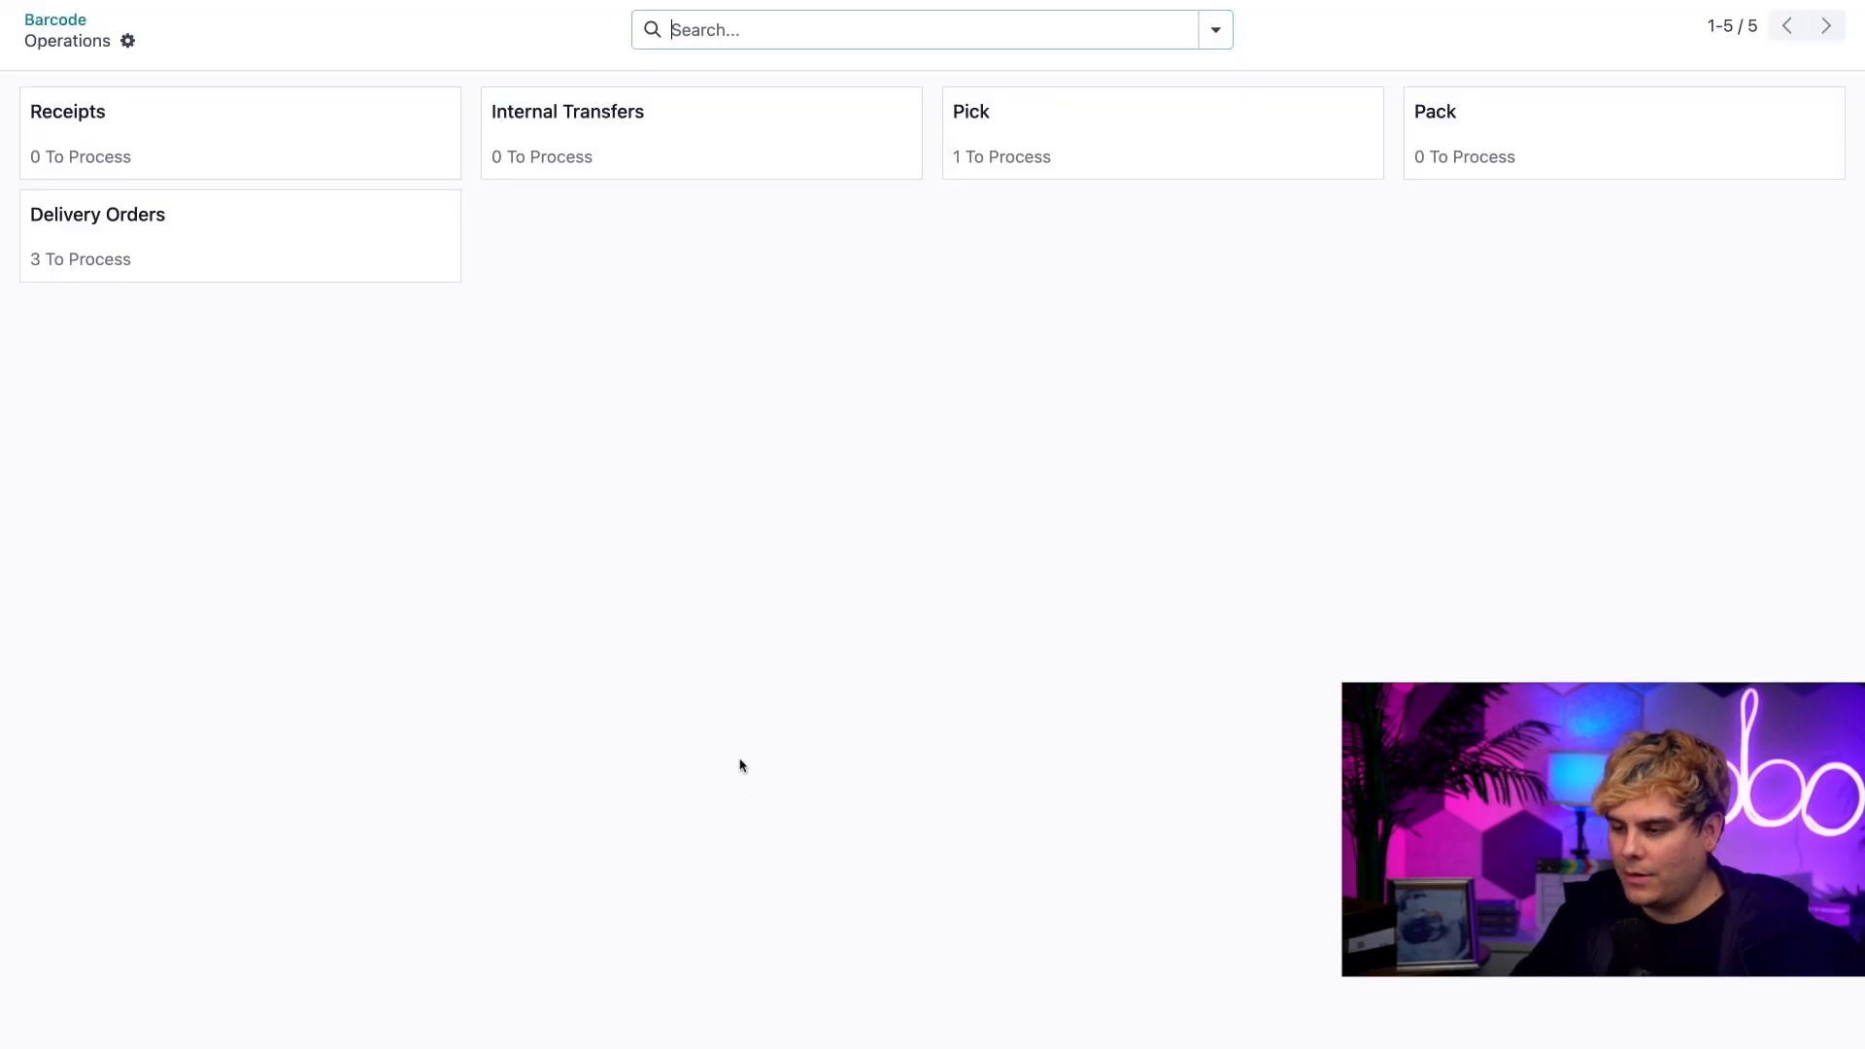
left_click(1106, 142)
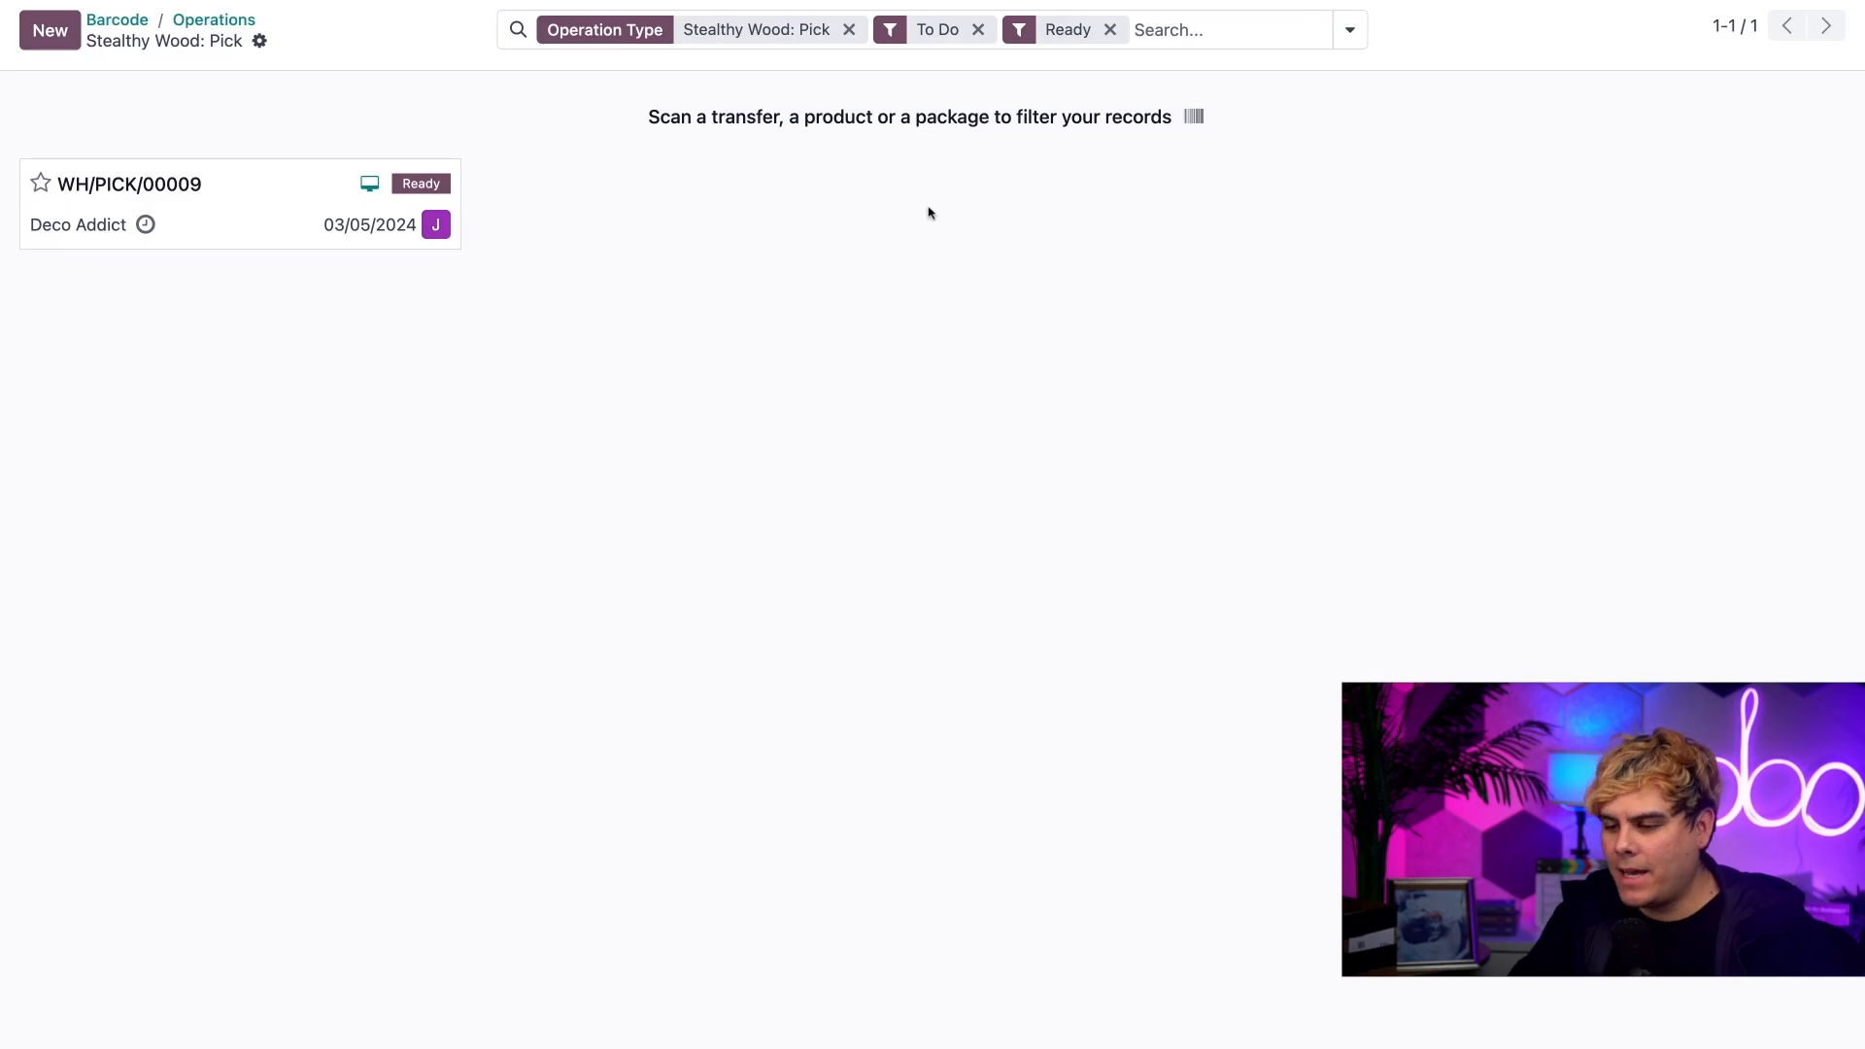
left_click(212, 228)
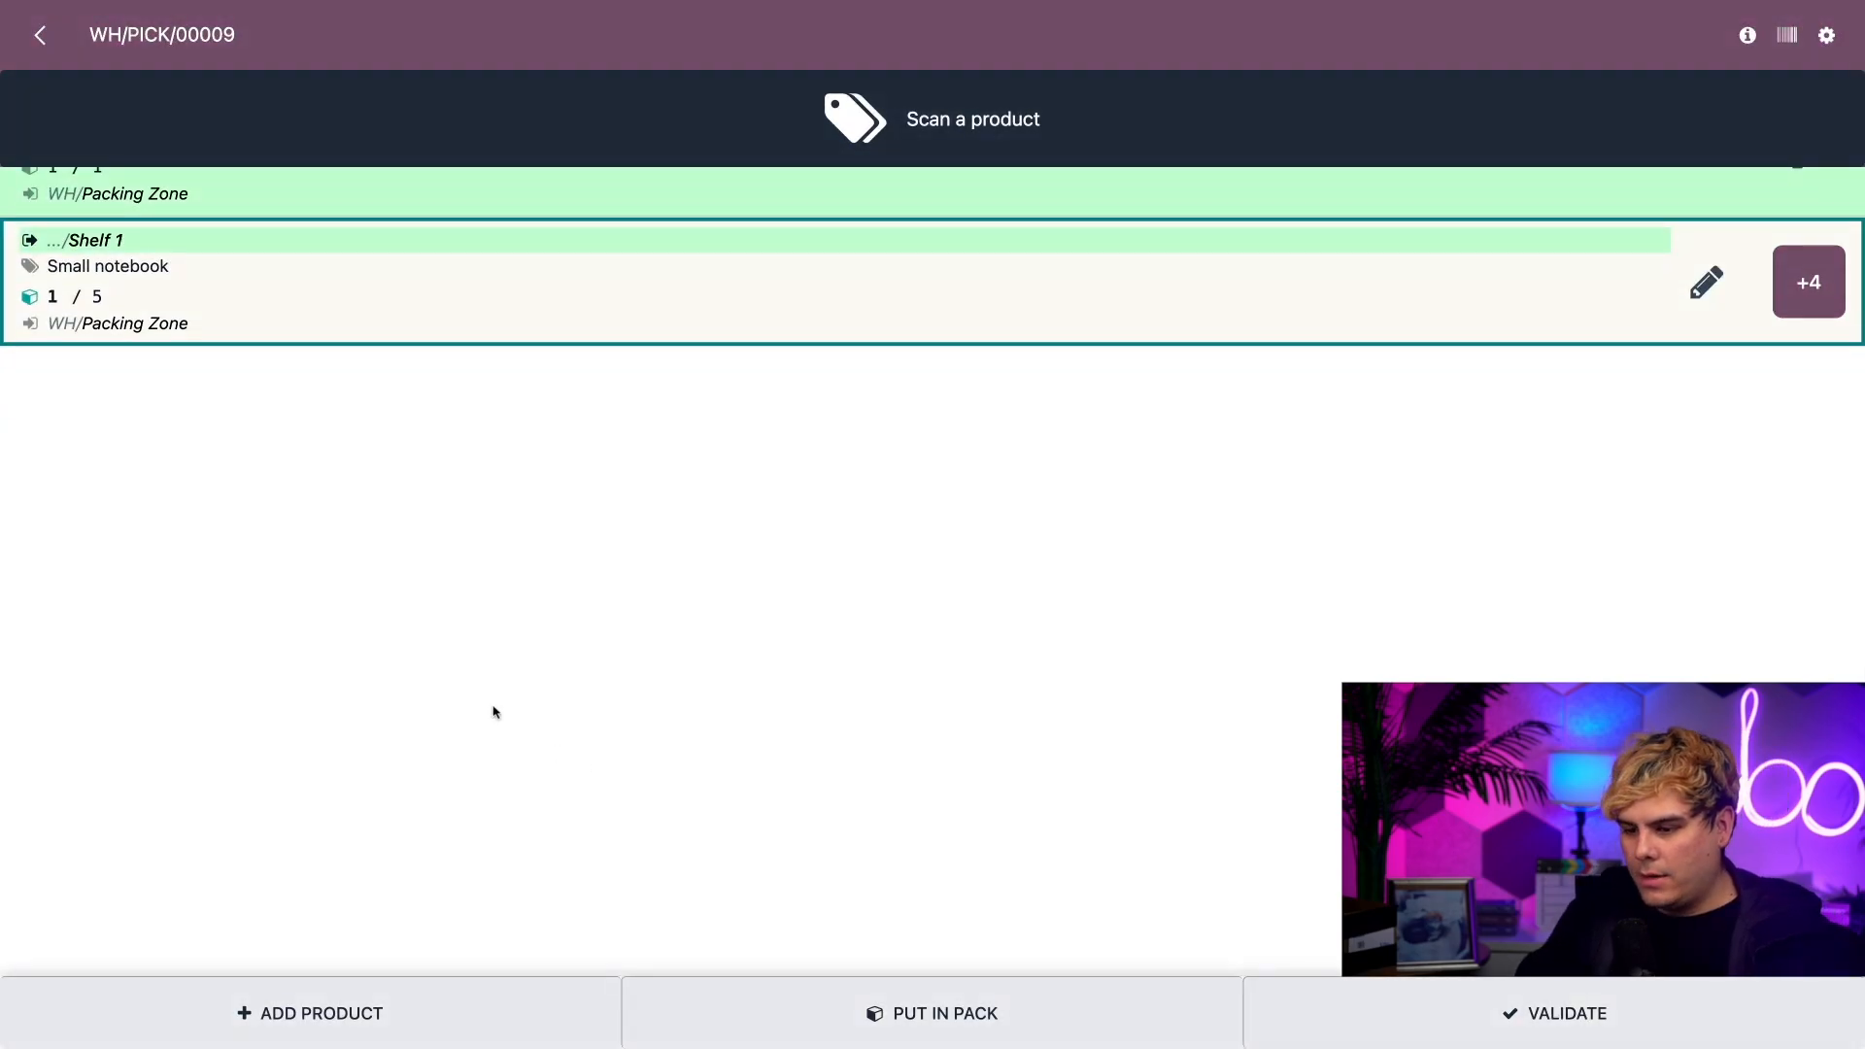
Step: Set the picked quantity of Small notebook to 5 and validate the pick transfer
left_click(1709, 282)
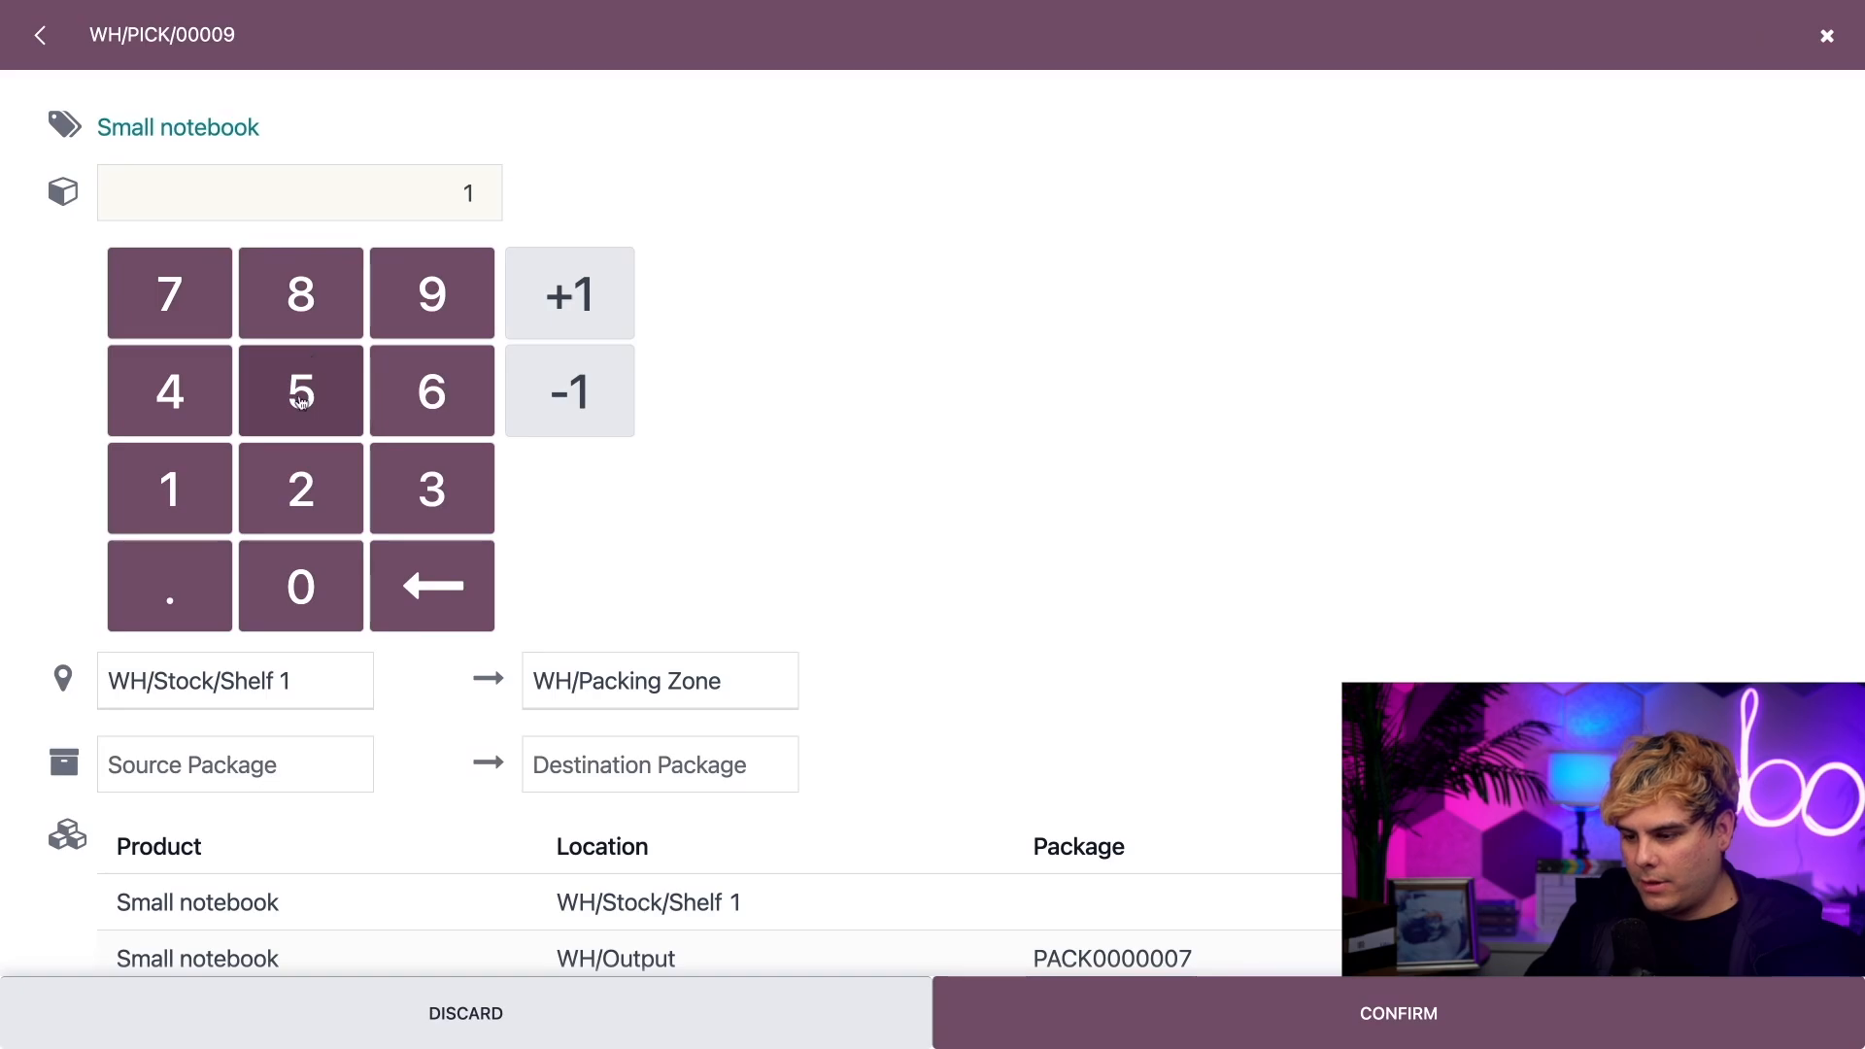
left_click(300, 402)
left_click(419, 573)
left_click(420, 573)
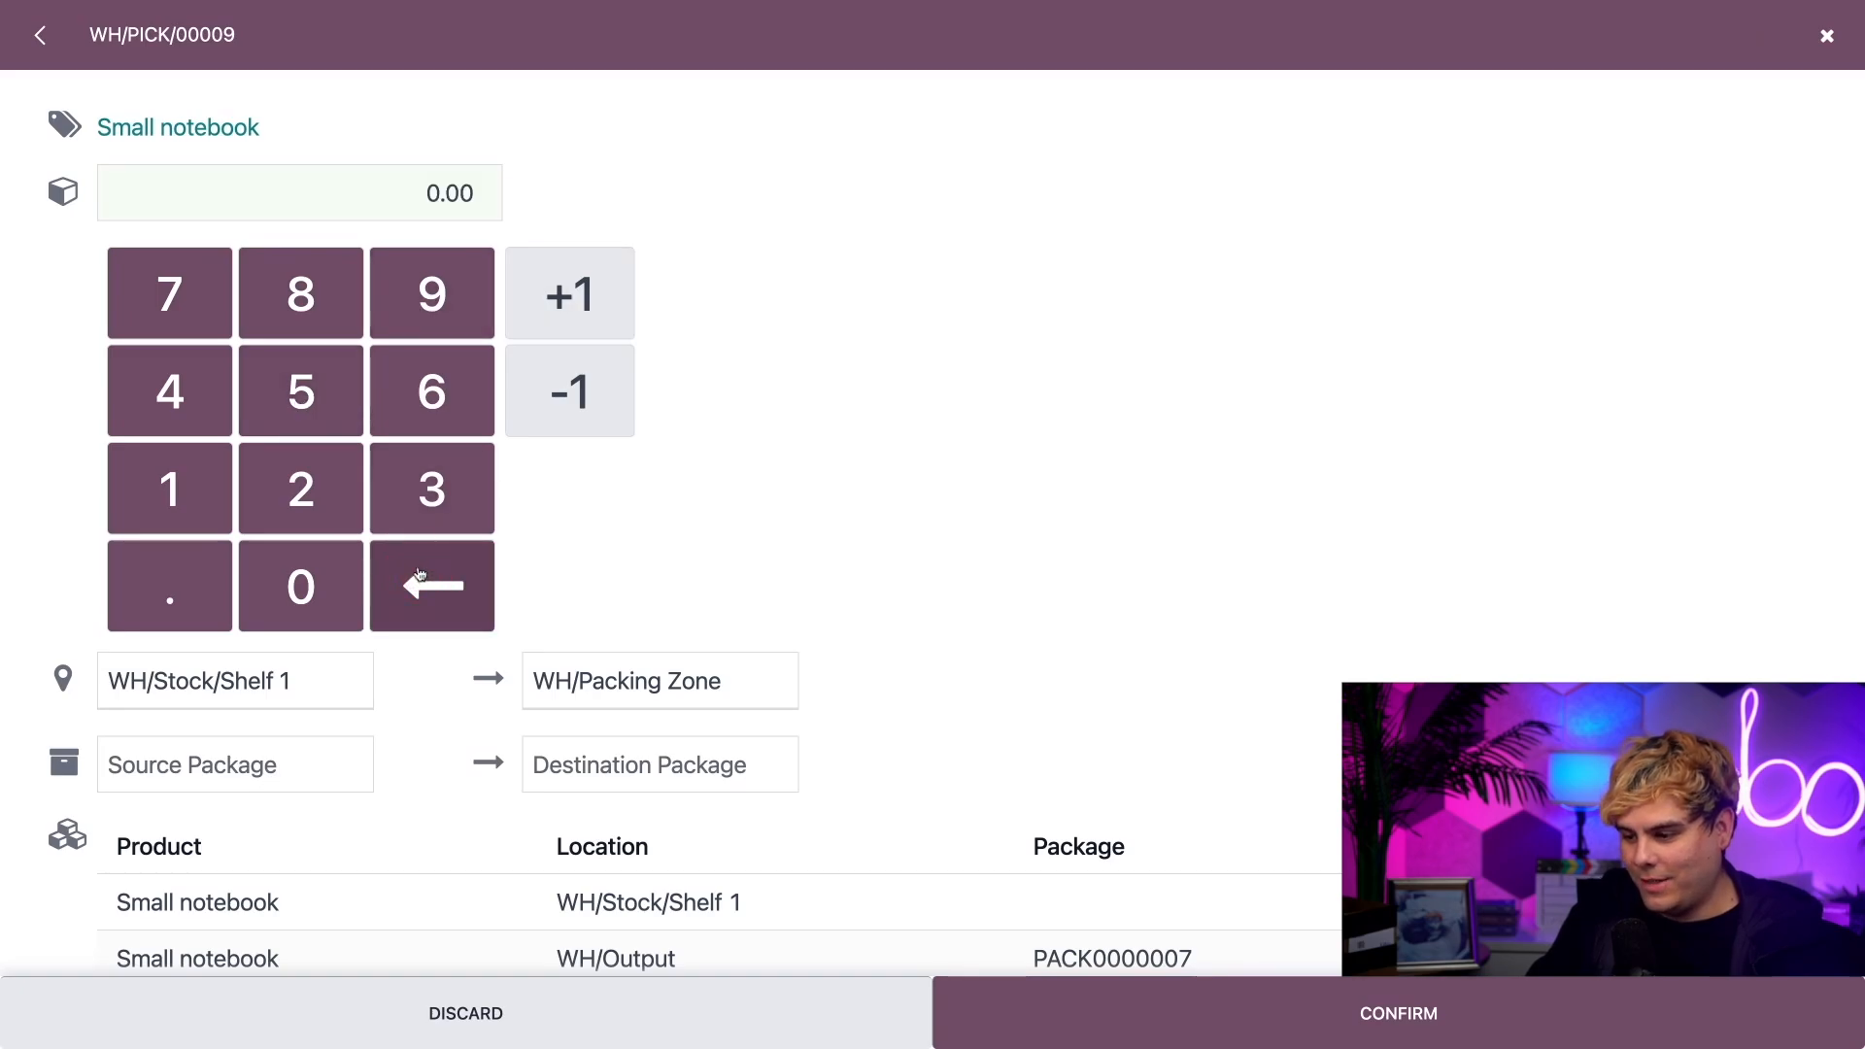
left_click(294, 391)
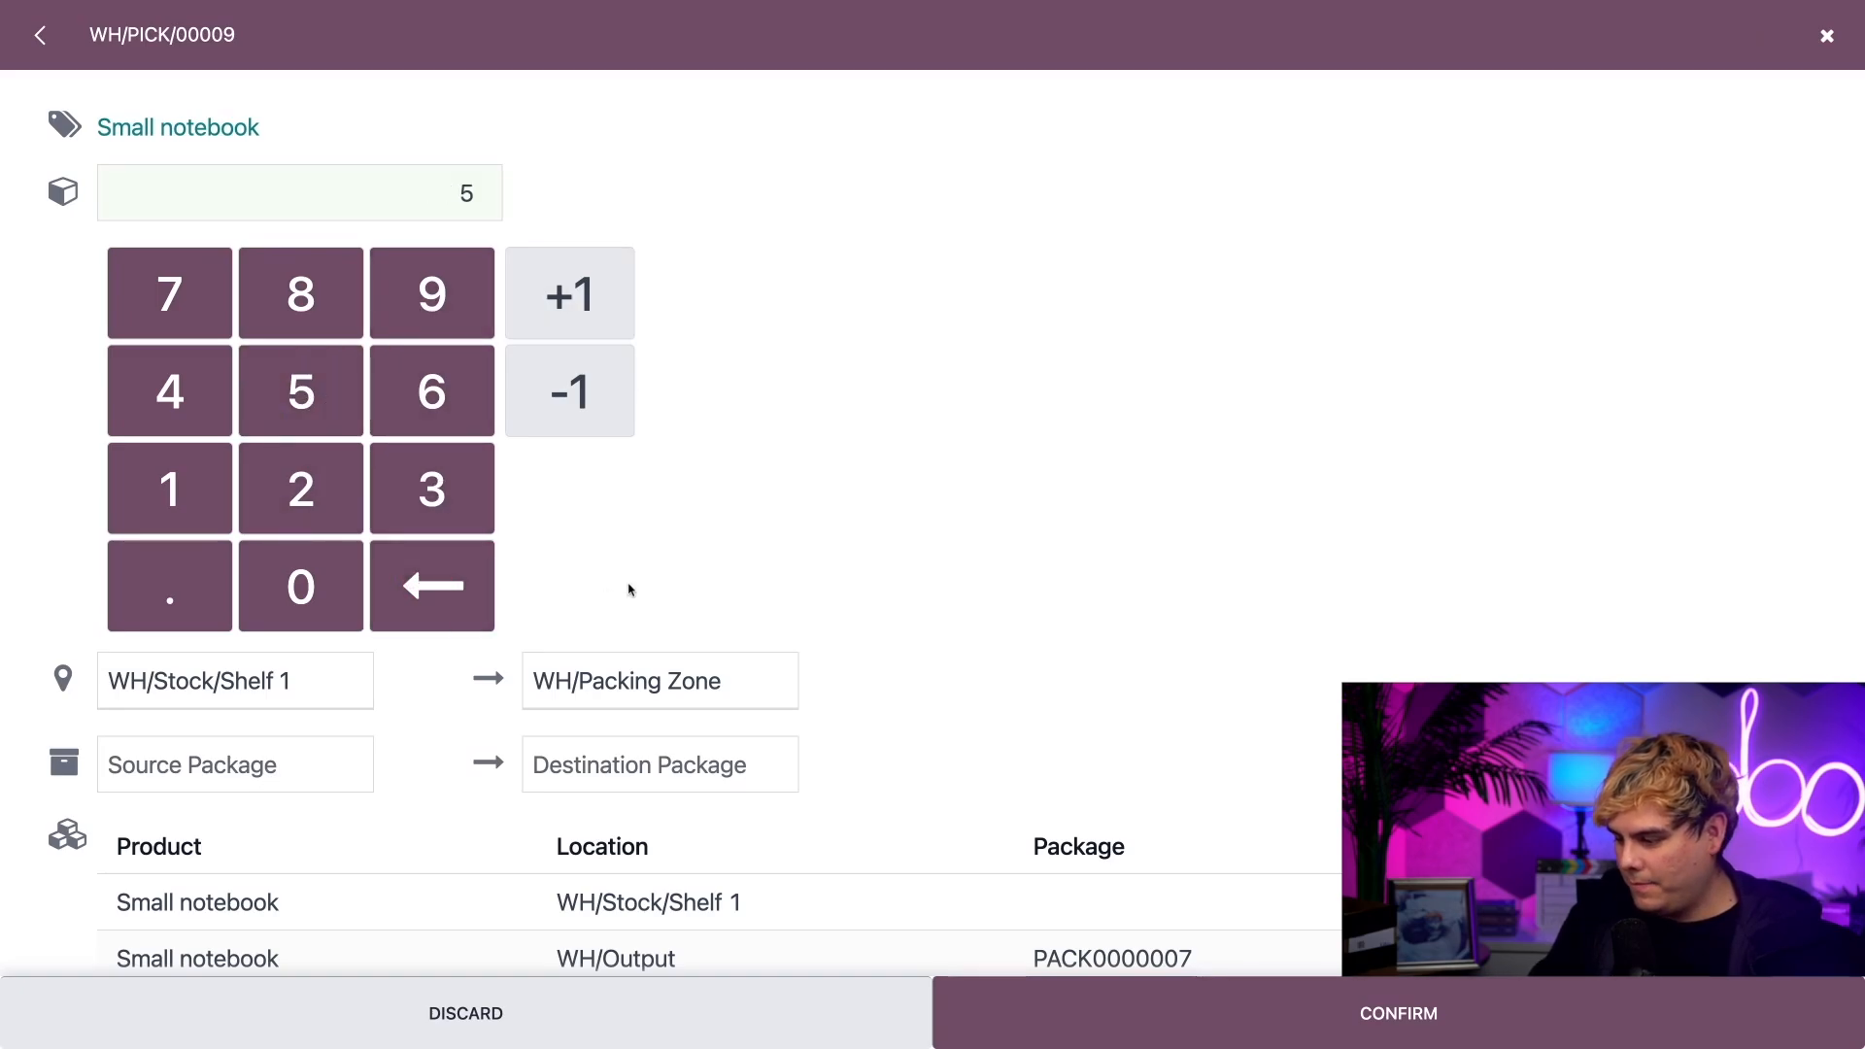
left_click(1316, 1022)
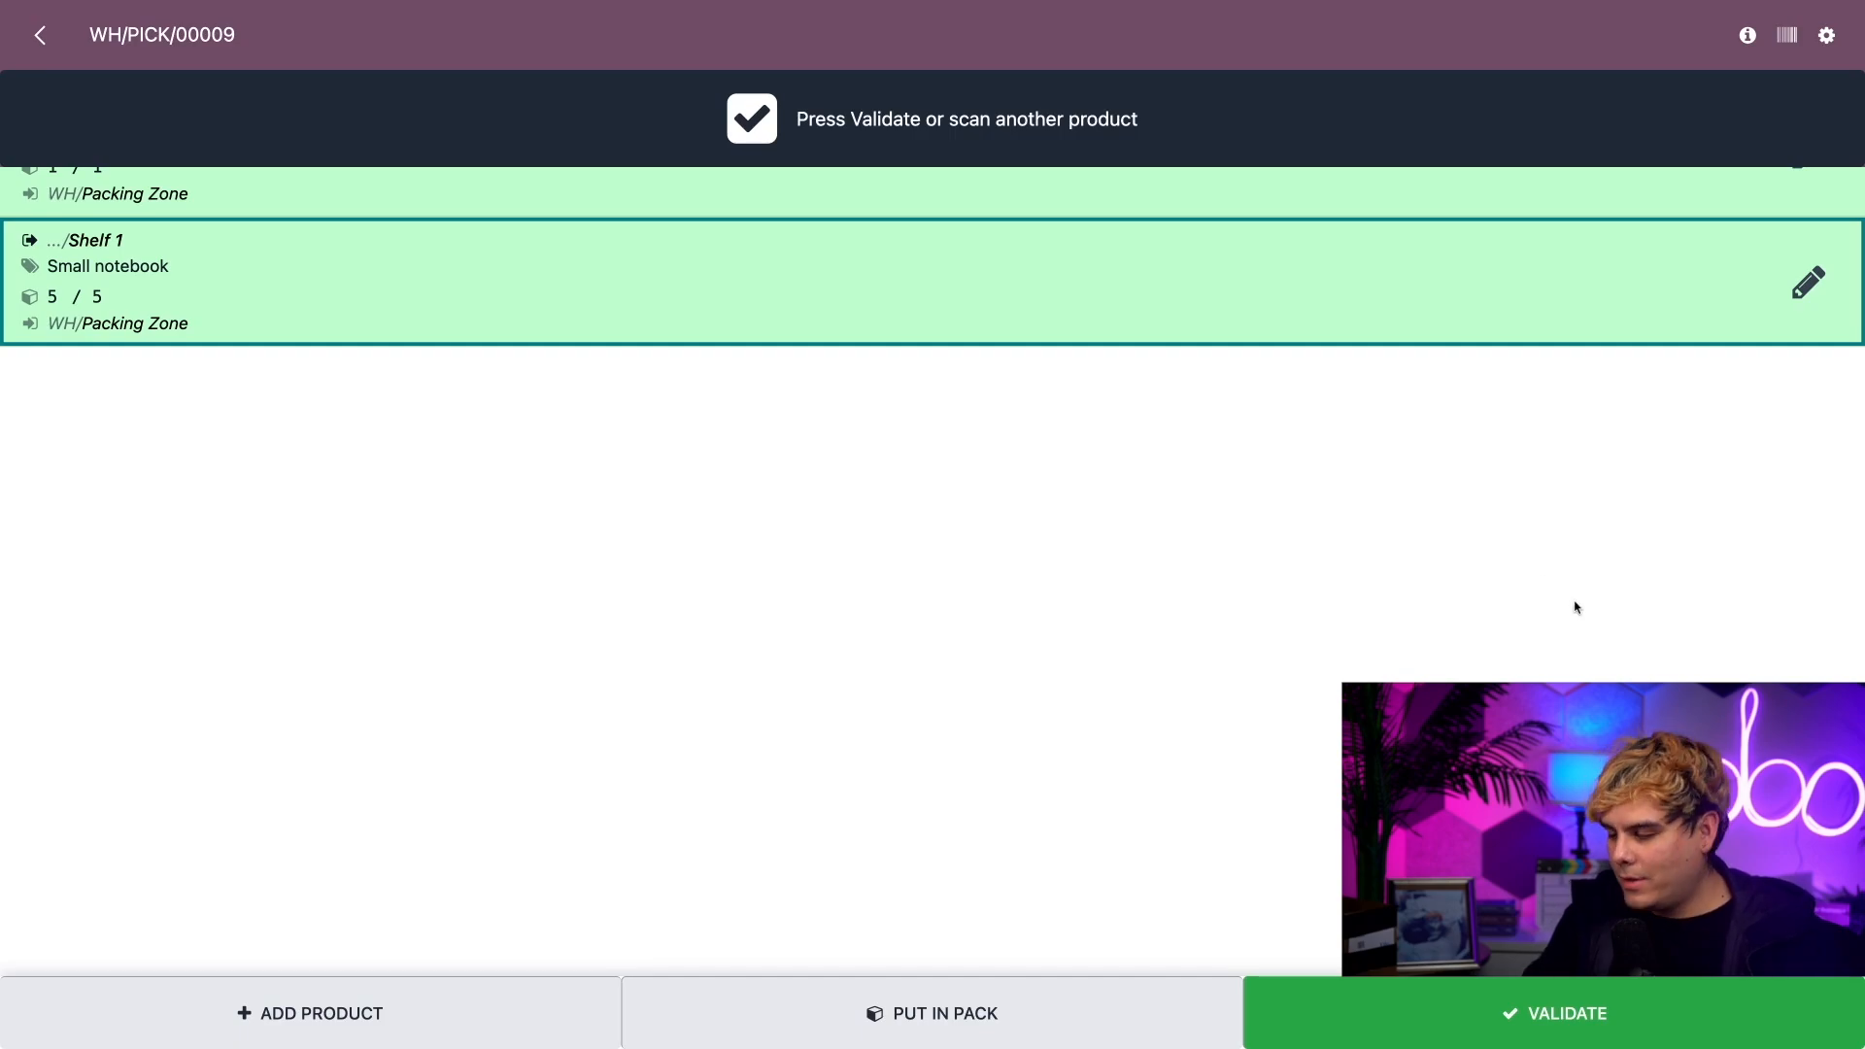
left_click(1550, 1010)
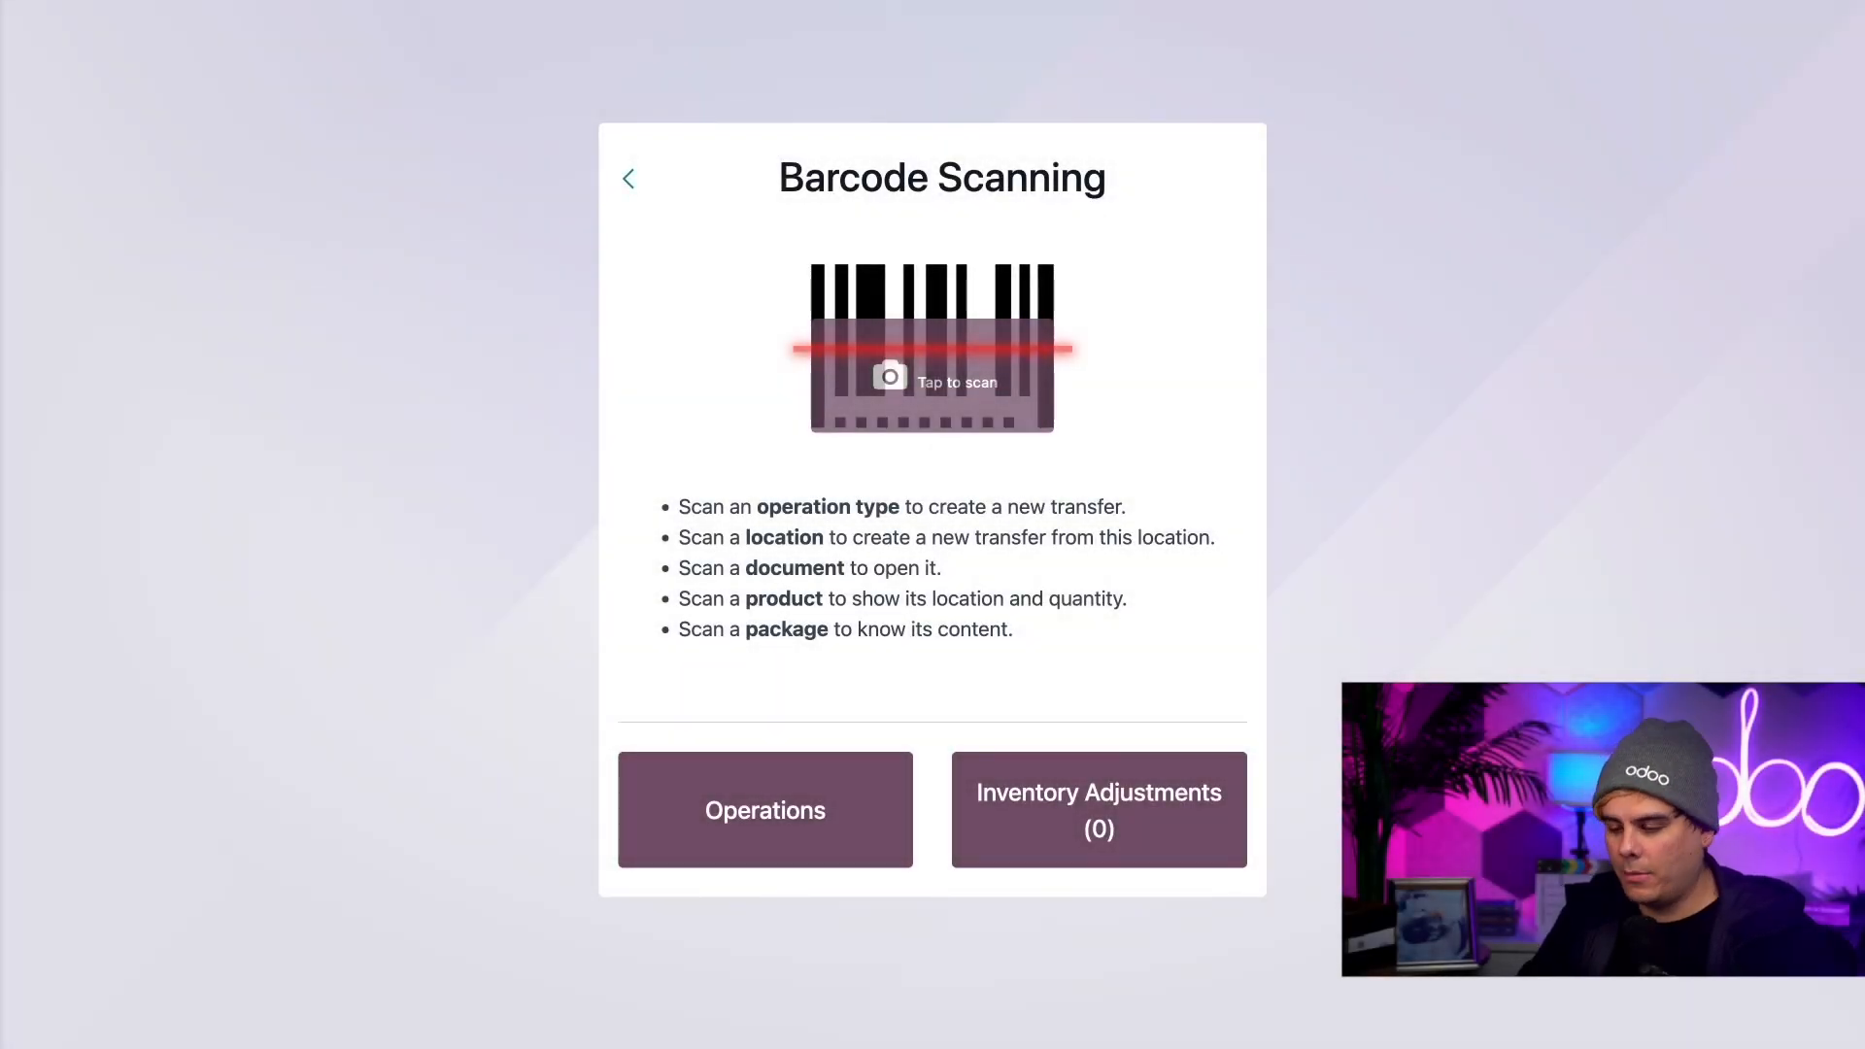
Step: Open the pending transfer in the Pack operations, put all its products in one package and validate the transfer
left_click(693, 798)
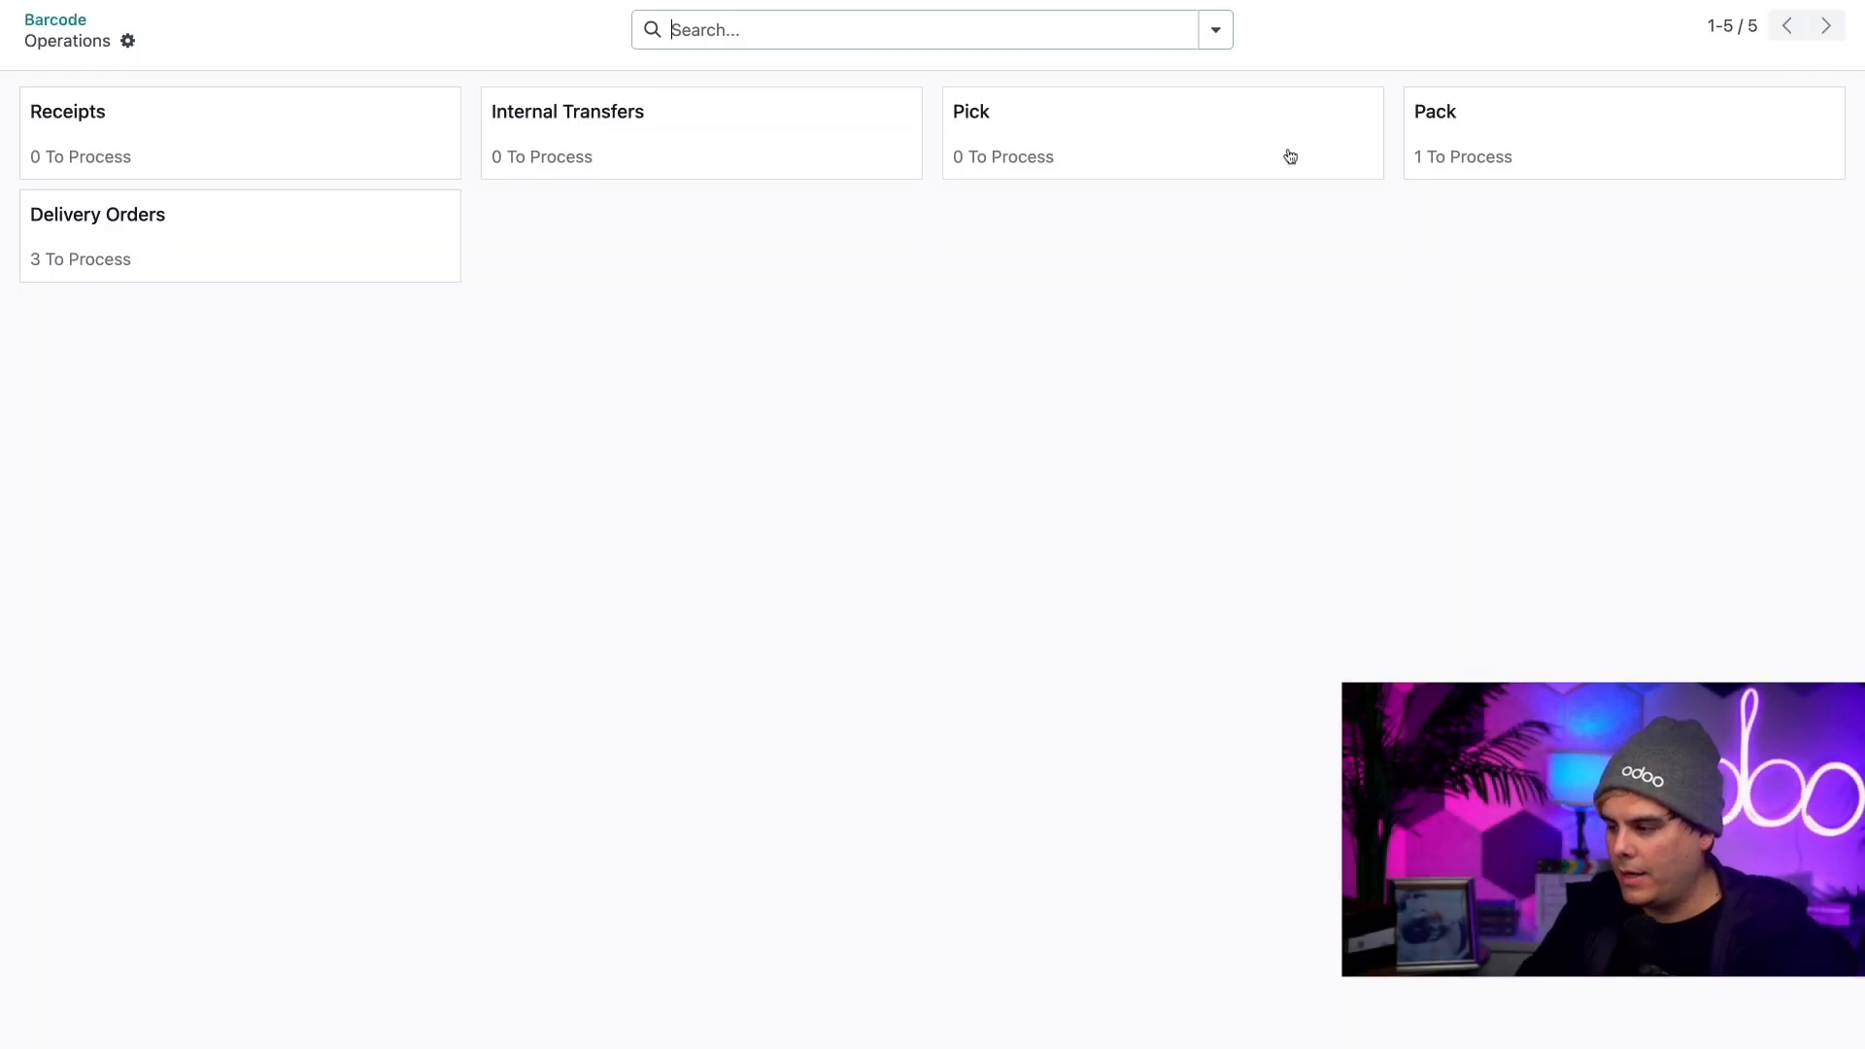
left_click(1470, 137)
left_click(226, 200)
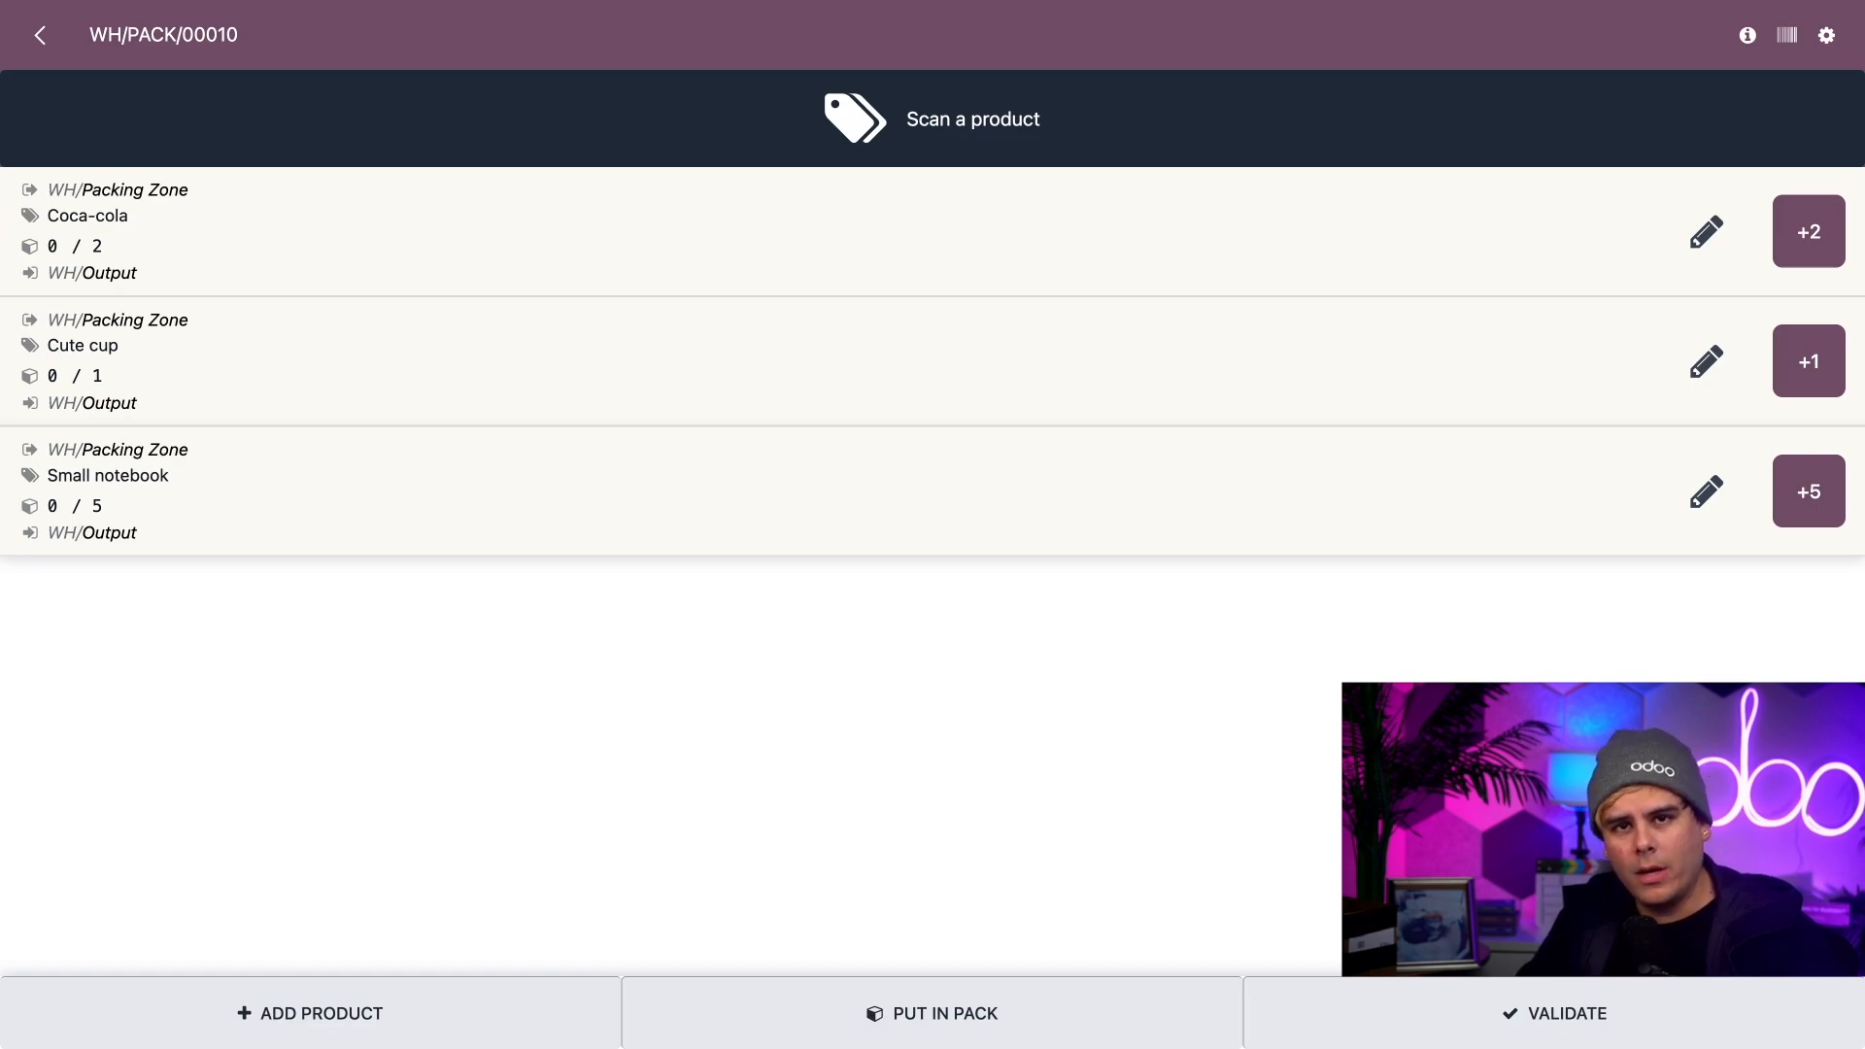
left_click(957, 1003)
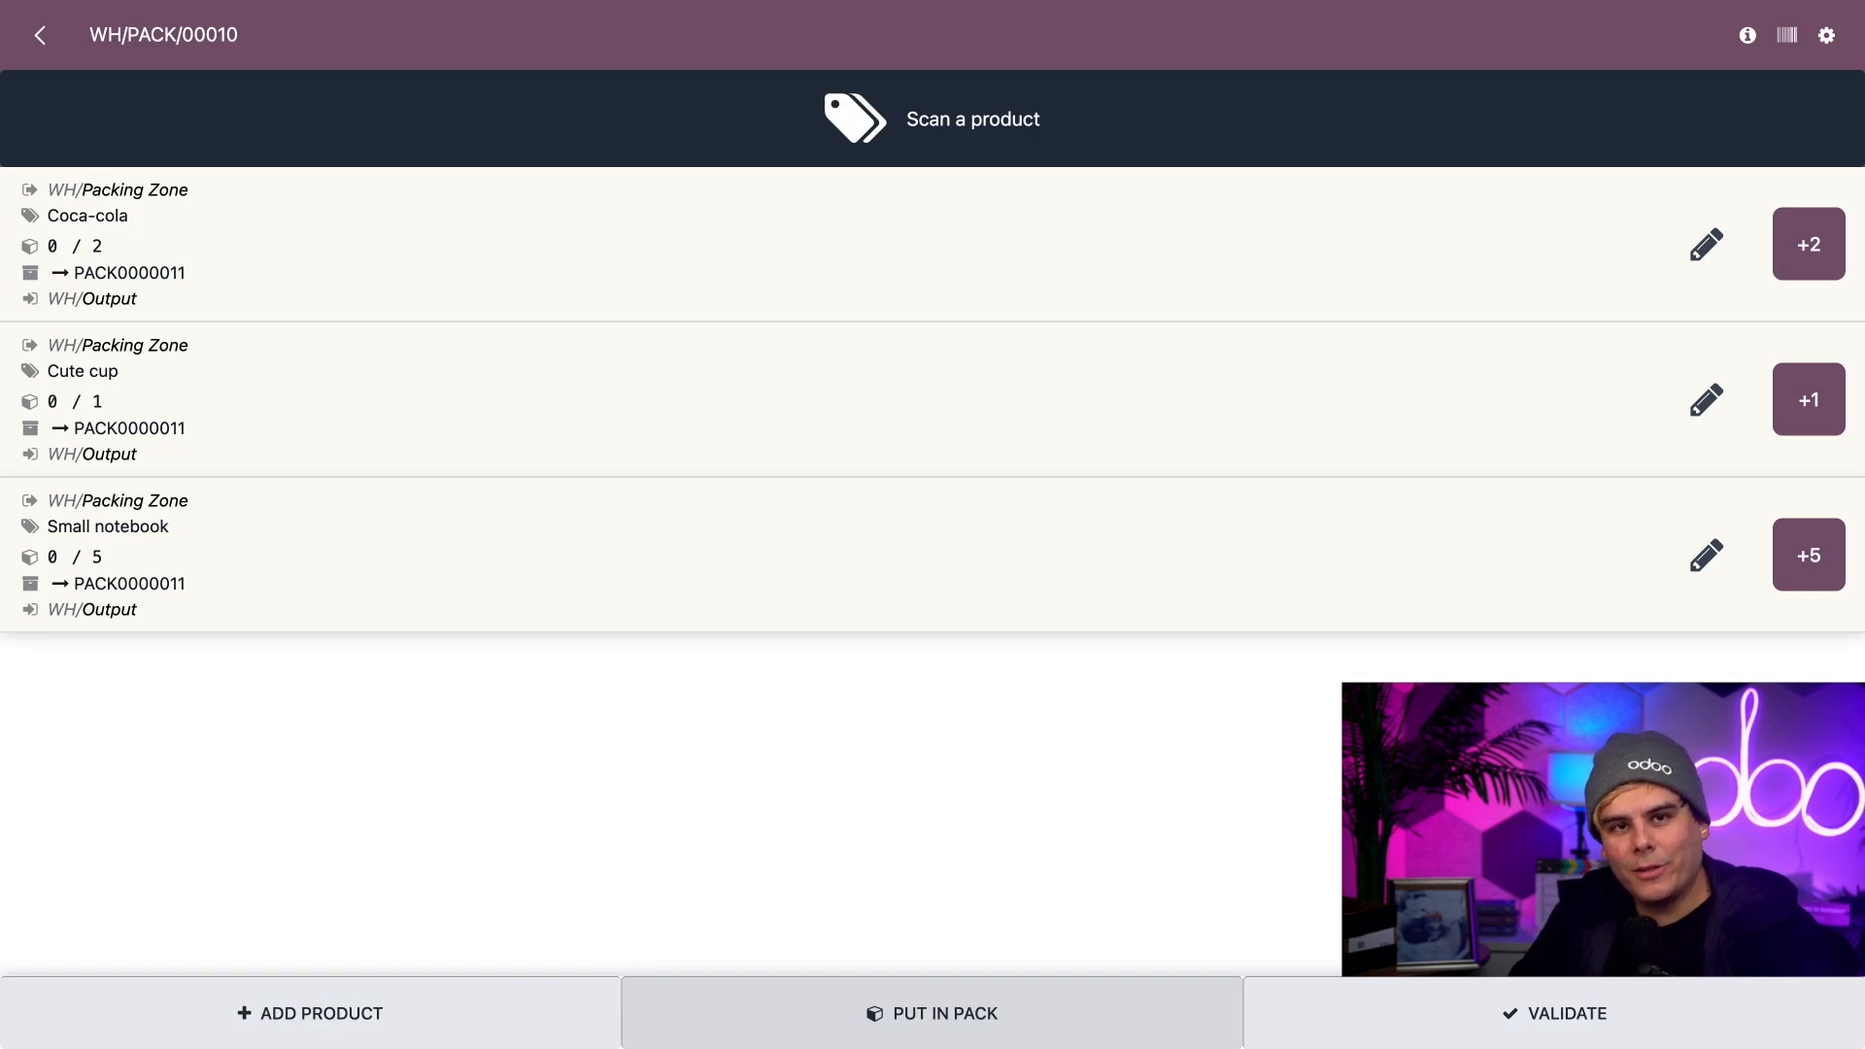
left_click(1419, 1004)
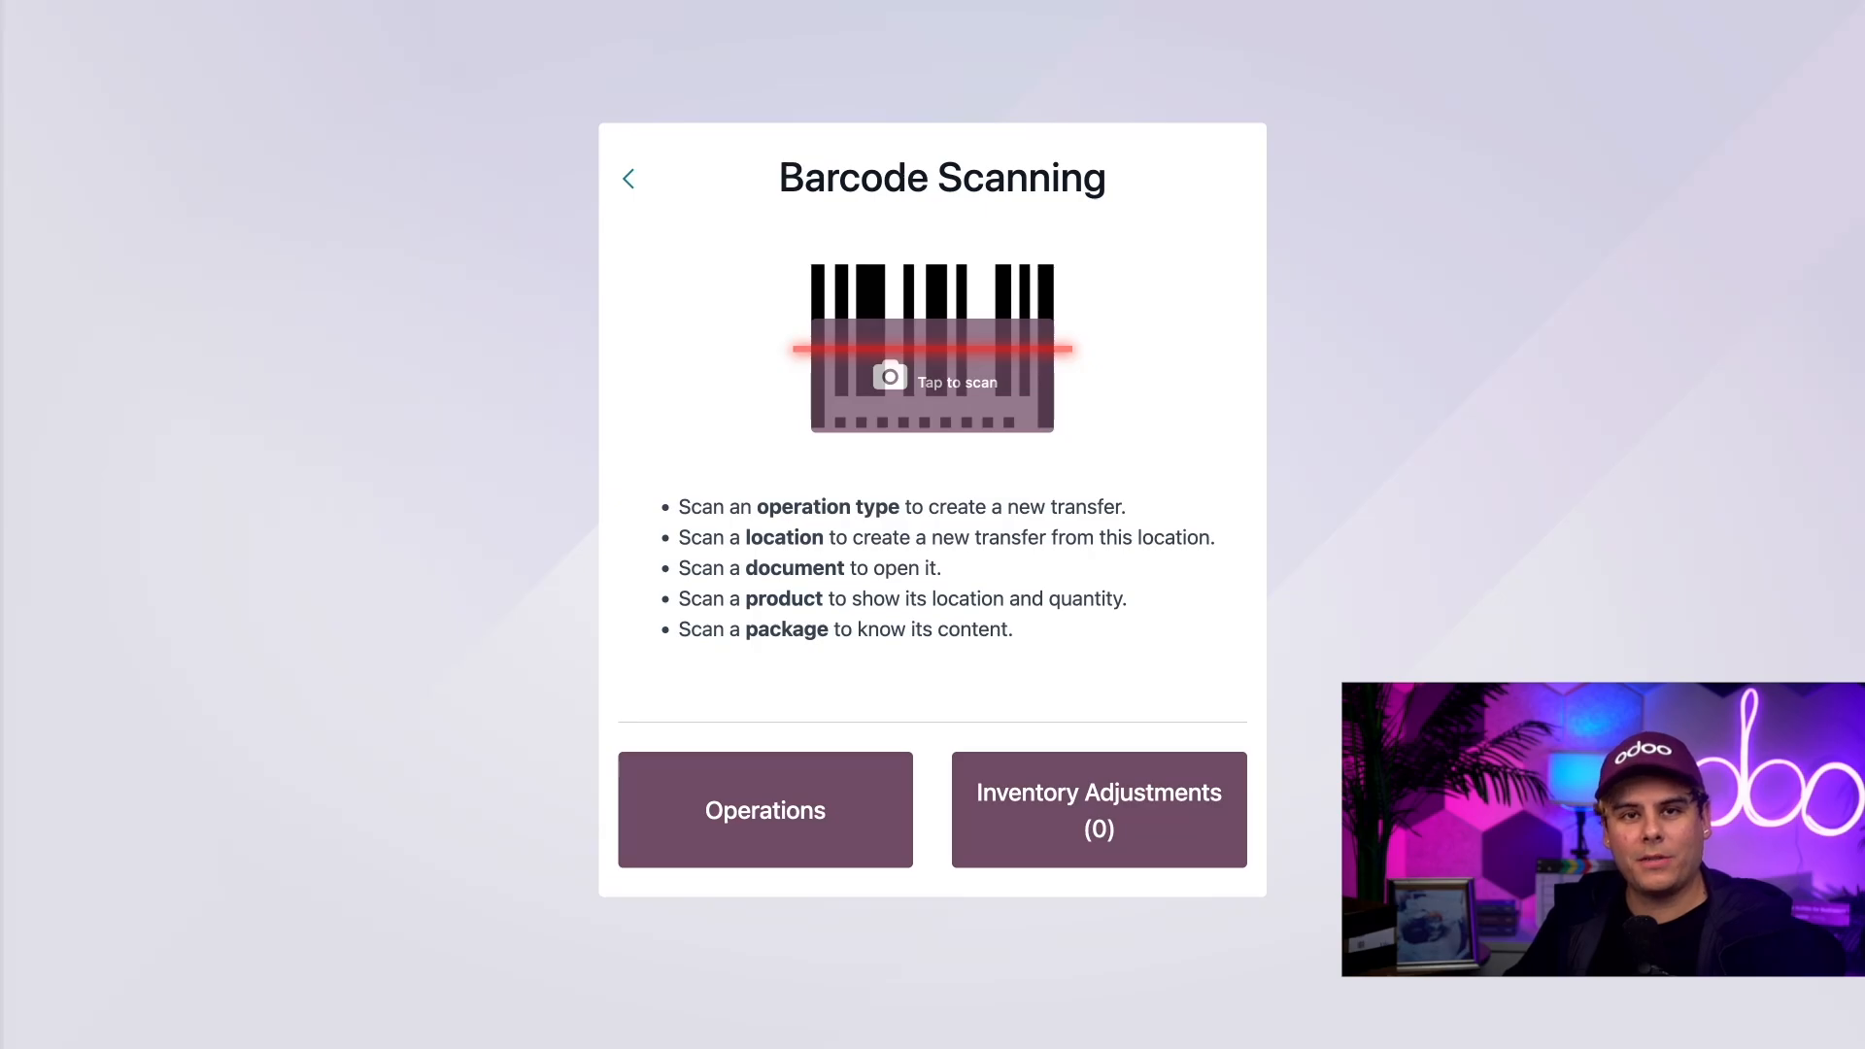
Step: Open the Deco Addict delivery order dated 03/05/2024 from the Delivery Orders operations and scan package PACK0000011 into it
left_click(754, 844)
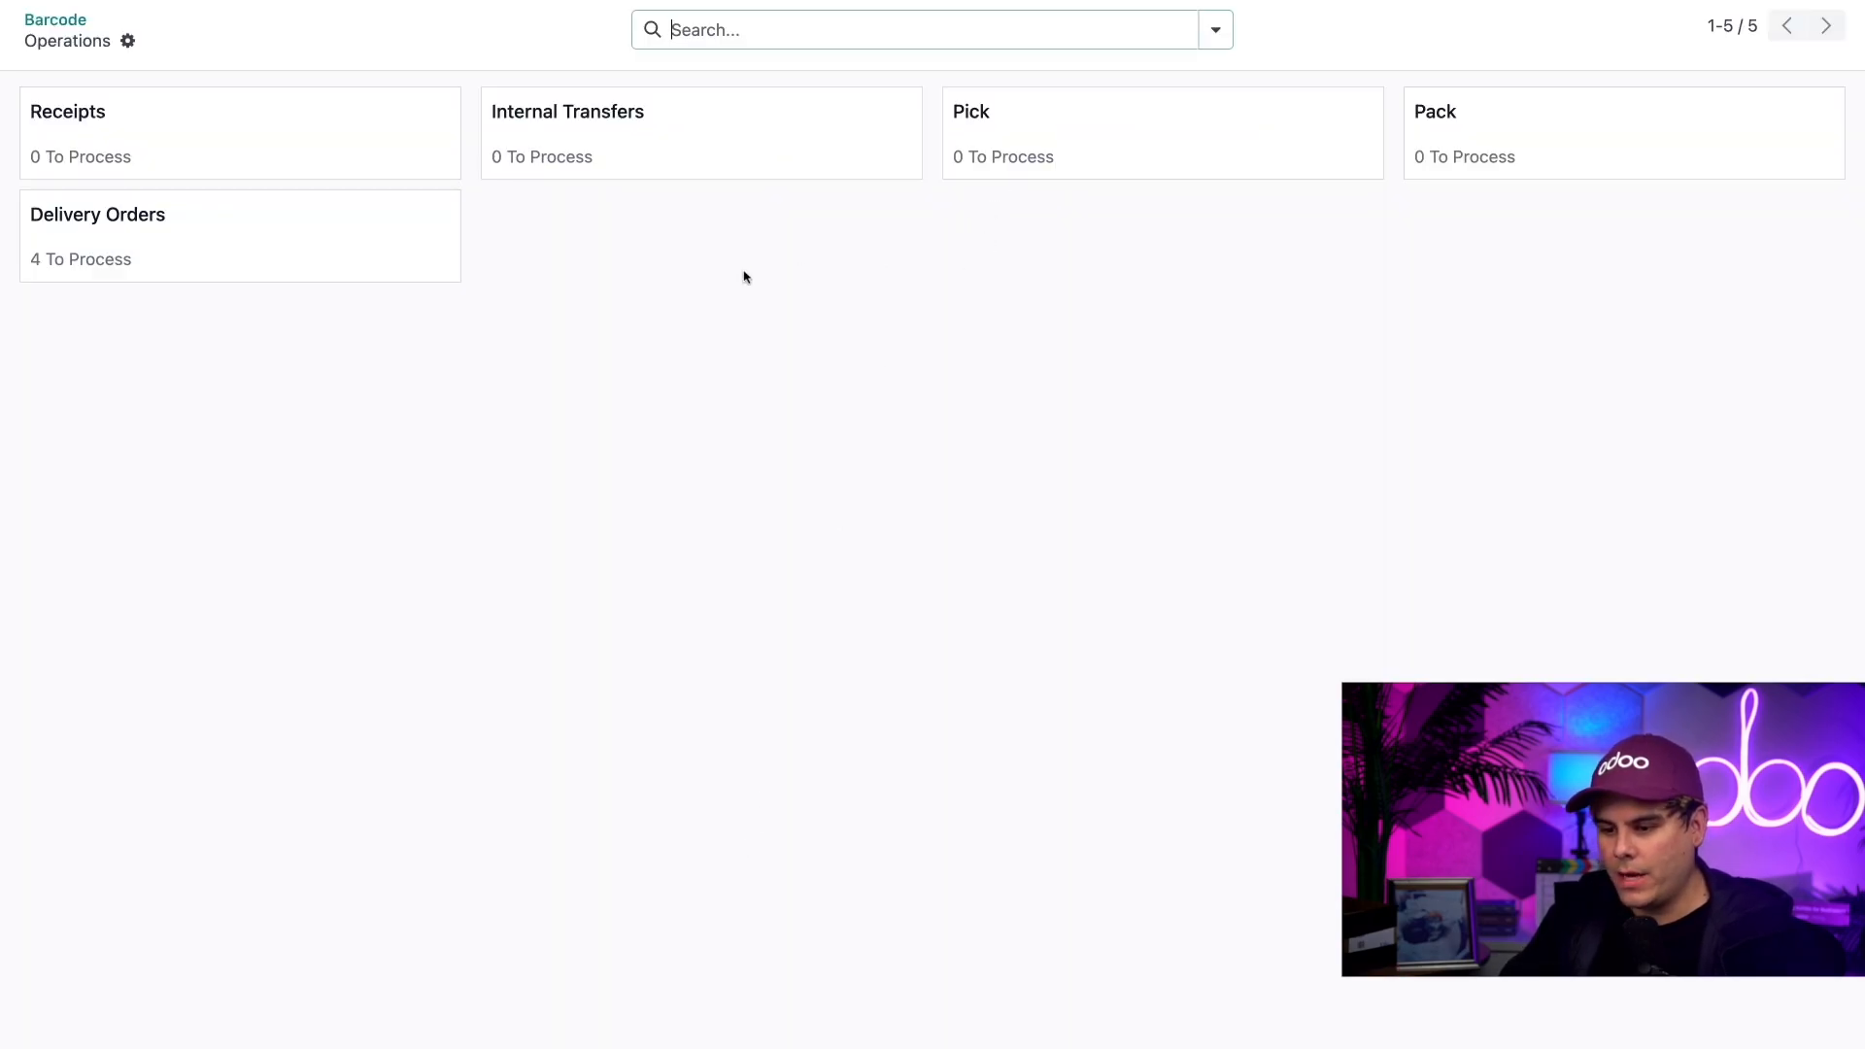
left_click(333, 243)
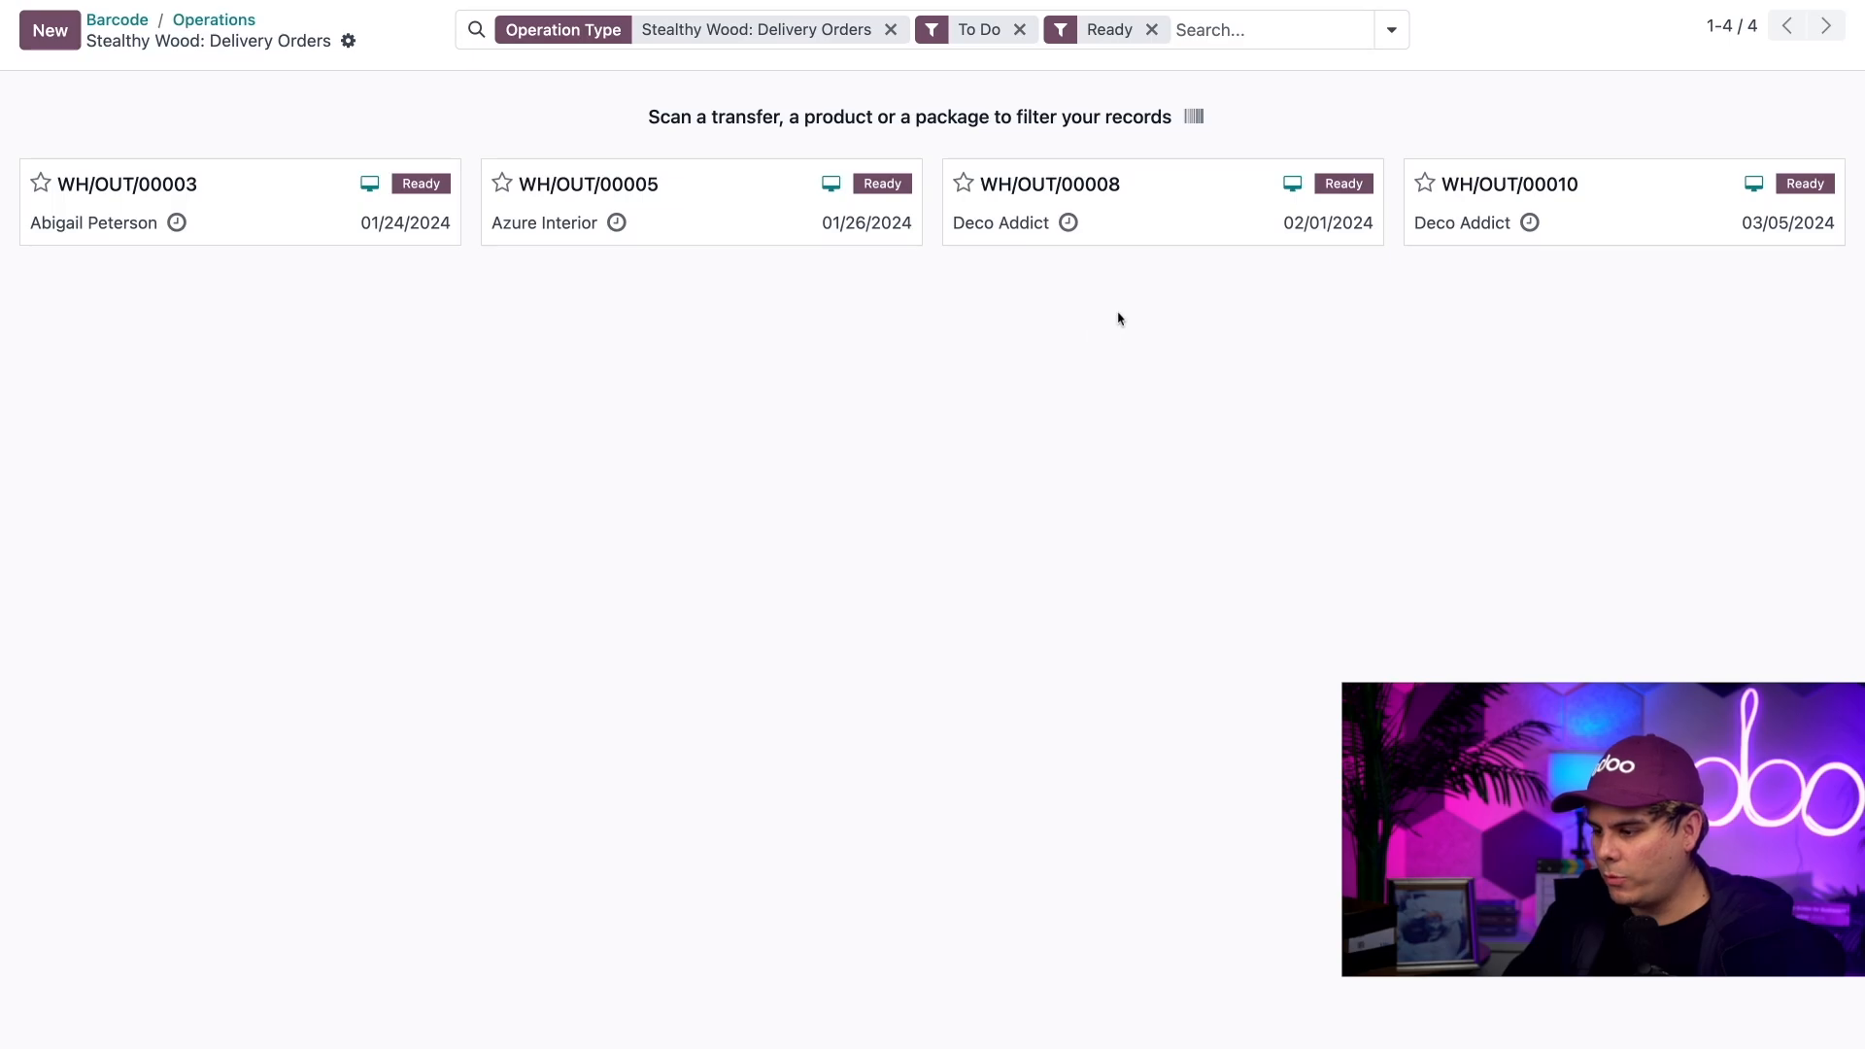
left_click(1550, 226)
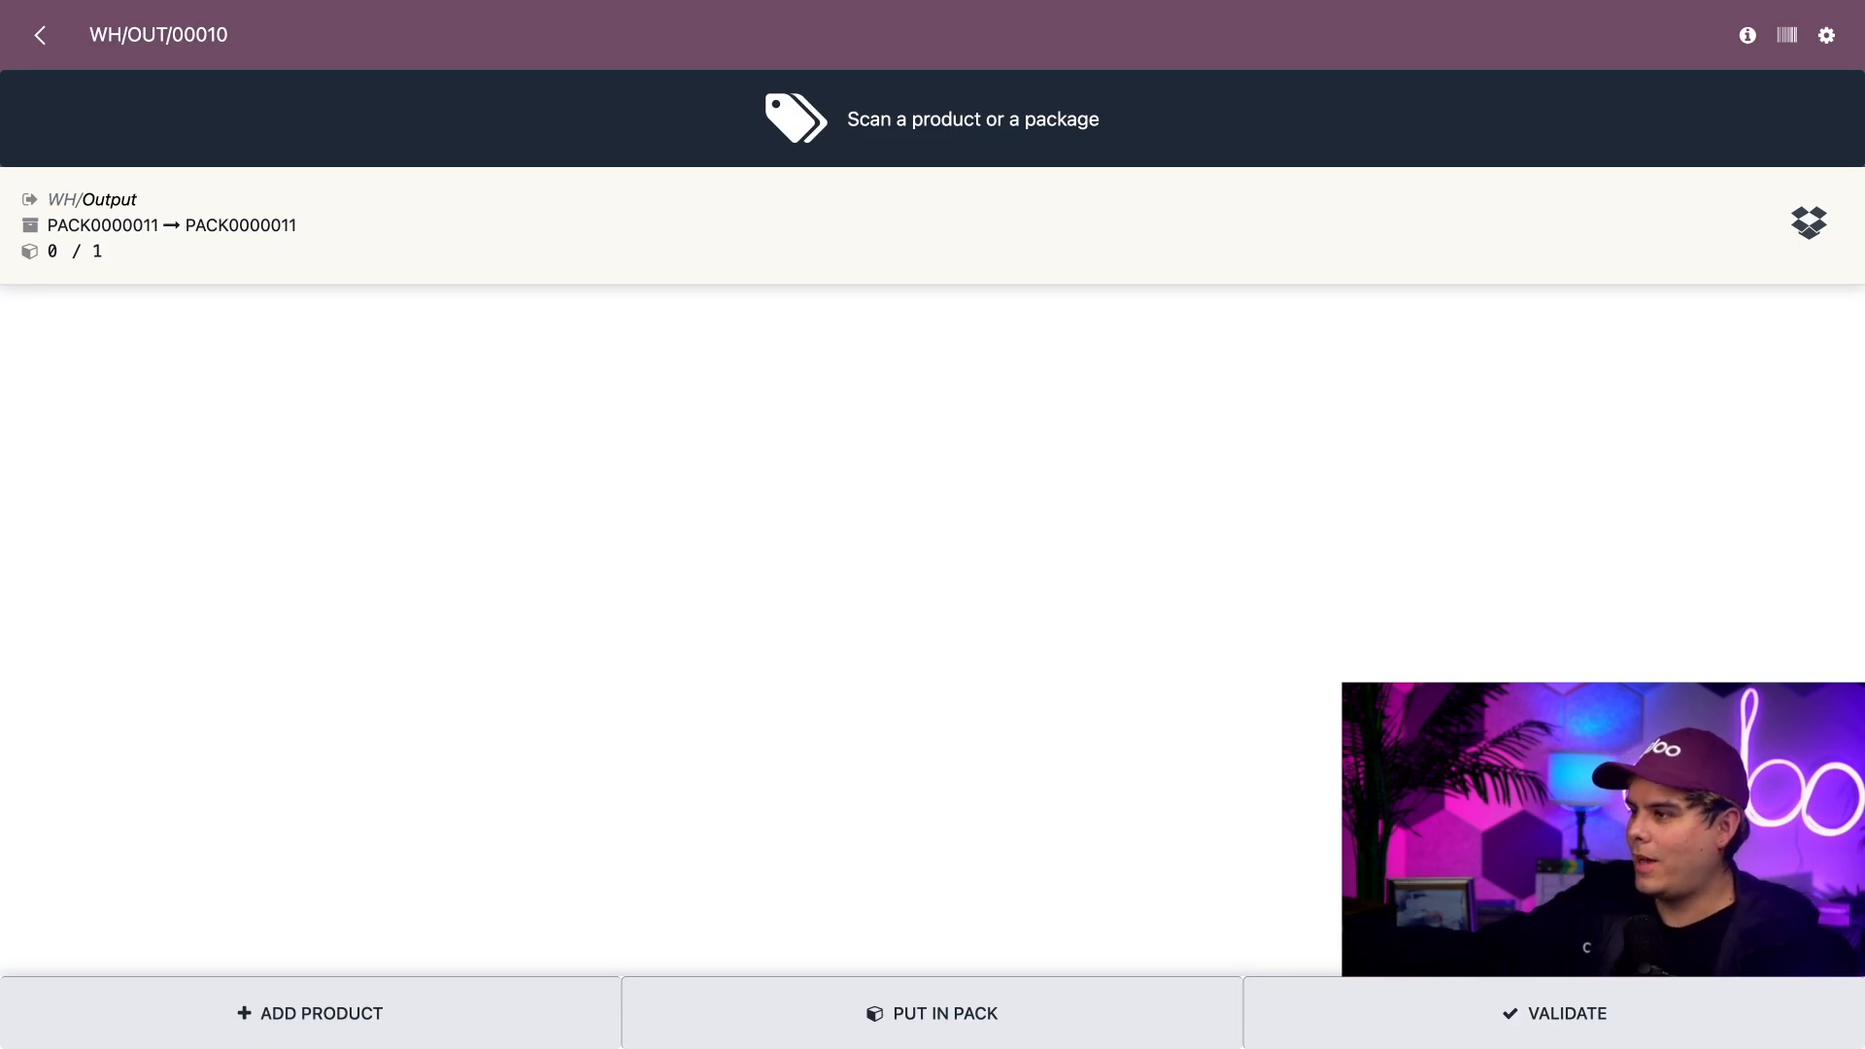
type("PACK0000011")
key("Return")
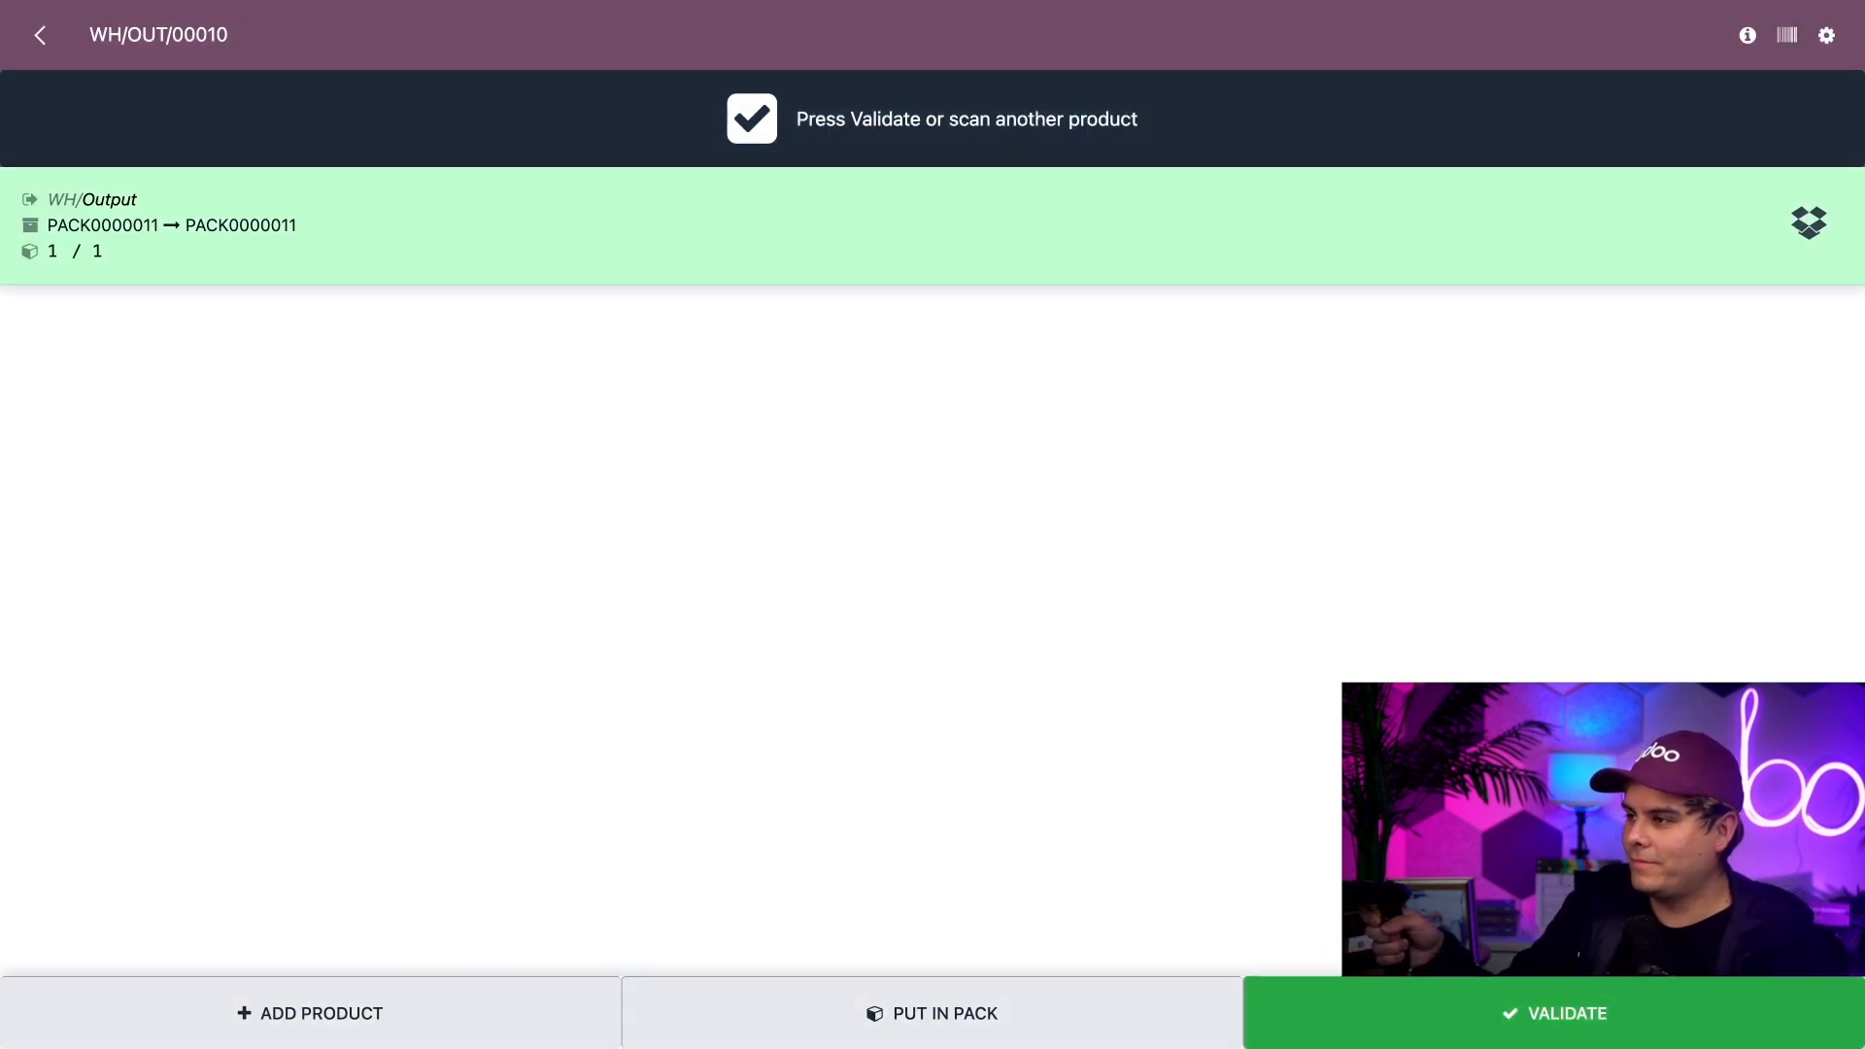